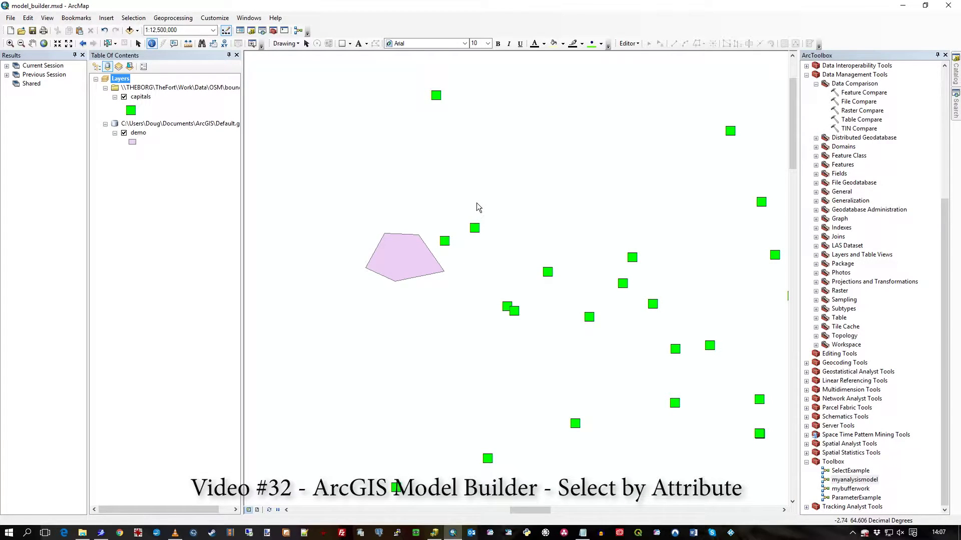
Step: Check the ArcMap version in Help > About ArcMap
{"action": "left_click", "coordinate": [275, 17]}
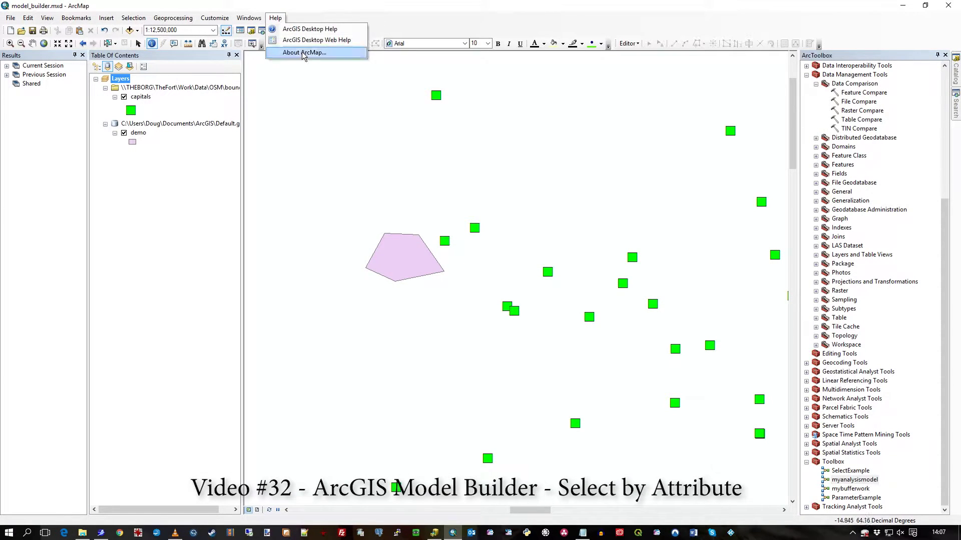
{"action": "left_click", "coordinate": [305, 52]}
{"action": "left_click", "coordinate": [581, 354]}
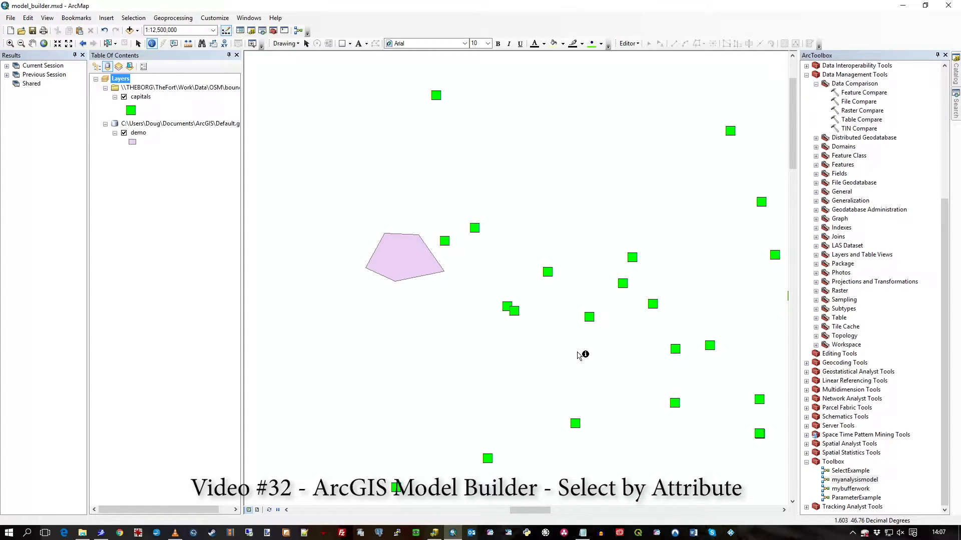
Step: Open the myanalysismodel model from the Toolbox with Edit... in ModelBuilder
{"action": "left_click", "coordinate": [856, 481]}
{"action": "right_click", "coordinate": [856, 481]}
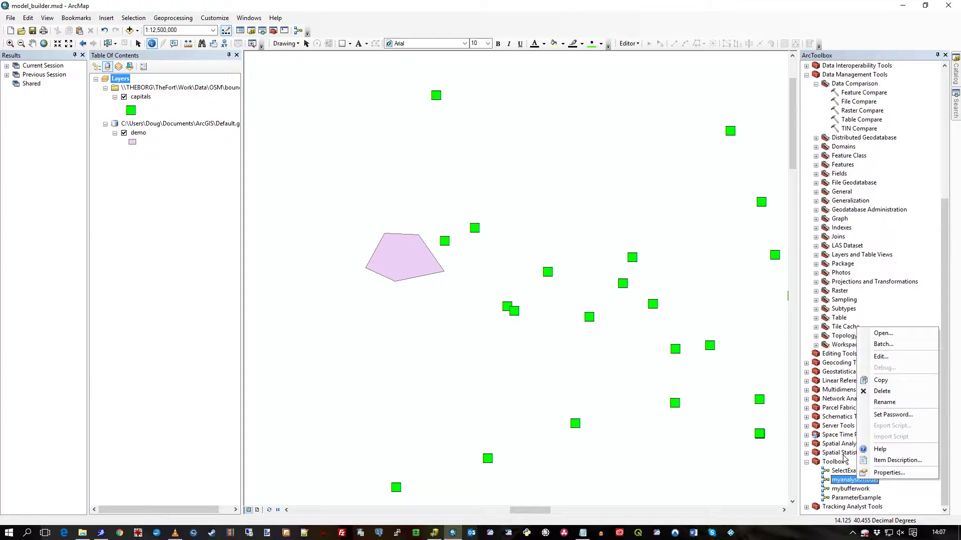
{"action": "left_click", "coordinate": [879, 357]}
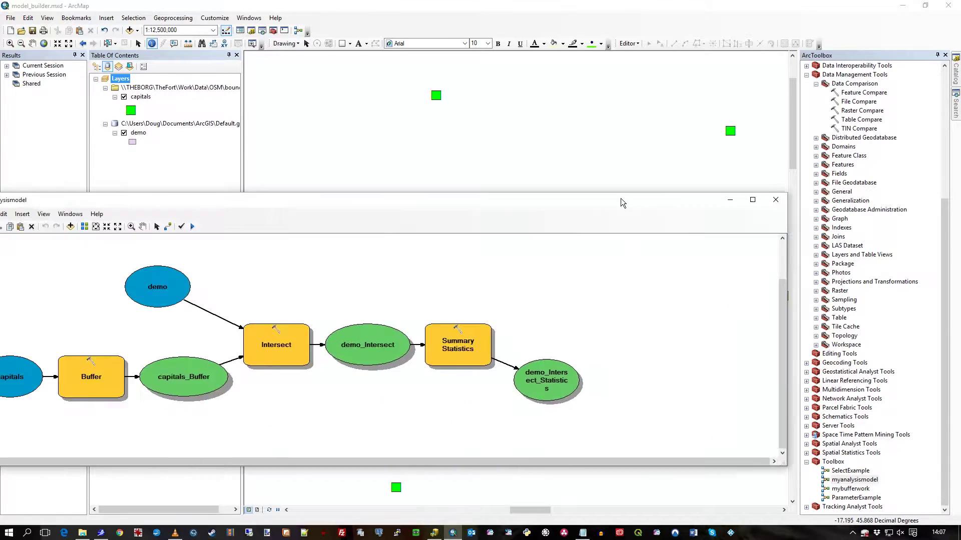
Step: Reposition the model window and drag Summary Statistics and its output closer together
{"action": "left_click_drag", "start_coordinate": [646, 199], "coordinate": [724, 215]}
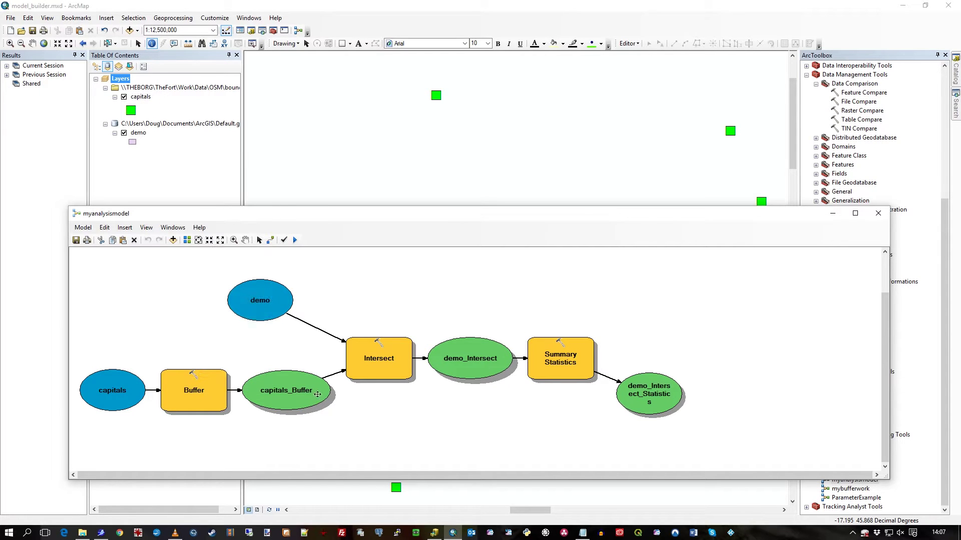
{"action": "left_click_drag", "start_coordinate": [468, 214], "coordinate": [448, 227]}
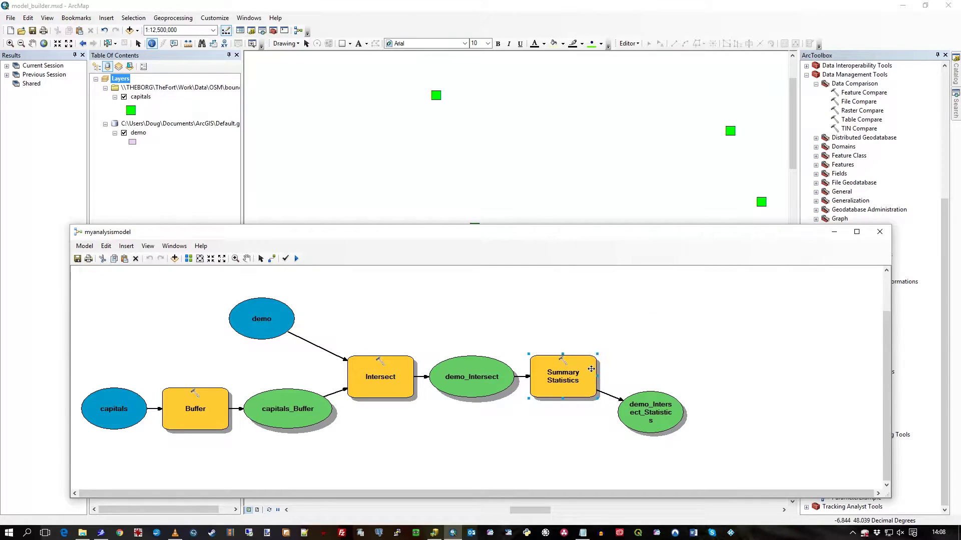
{"action": "left_click_drag", "start_coordinate": [589, 378], "coordinate": [629, 359]}
{"action": "left_click_drag", "start_coordinate": [663, 413], "coordinate": [703, 401]}
Step: Delete Summary Statistics and demo_Intersect_Statistics, then shift the remaining elements right
{"action": "left_click_drag", "start_coordinate": [535, 316], "coordinate": [740, 434]}
{"action": "key", "text": "Delete"}
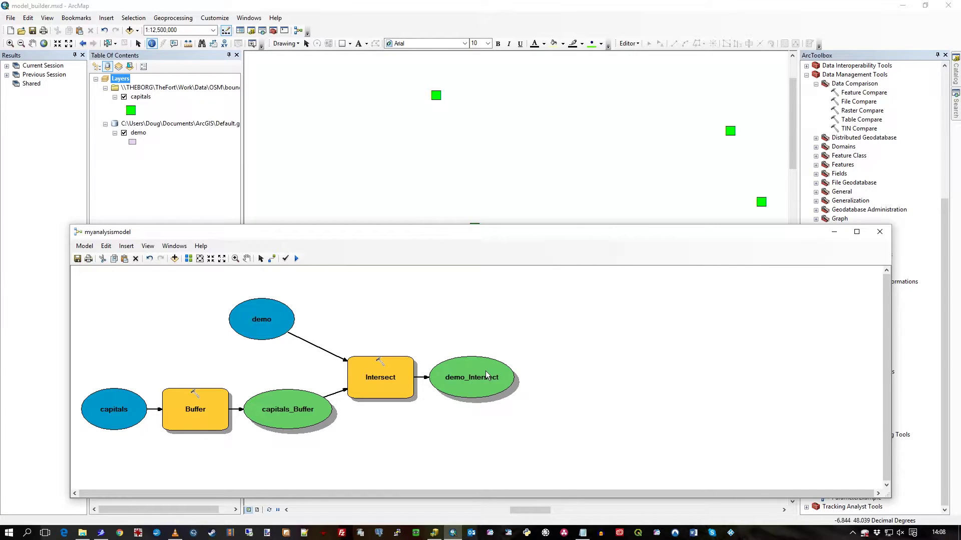
{"action": "left_click_drag", "start_coordinate": [178, 293], "coordinate": [548, 446]}
{"action": "left_click_drag", "start_coordinate": [405, 390], "coordinate": [594, 398]}
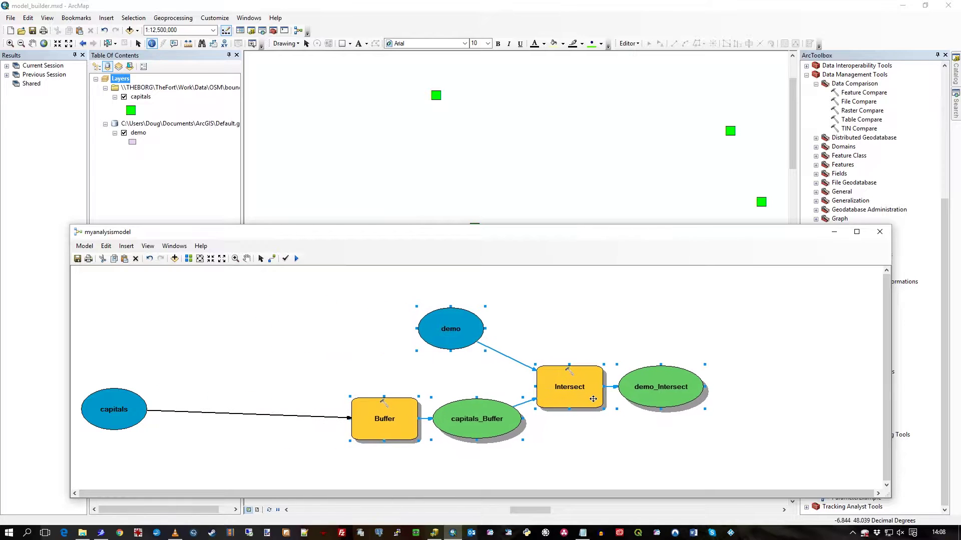
Step: Run the trimmed model, adding capitals_Buffer and demo_Intersect to the map
{"action": "left_click", "coordinate": [302, 323]}
{"action": "left_click", "coordinate": [297, 259]}
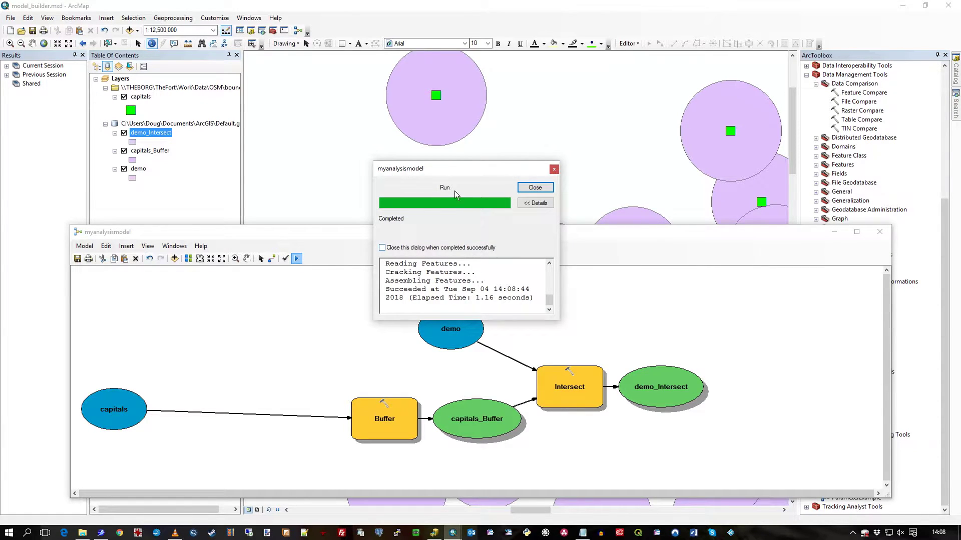
{"action": "left_click", "coordinate": [534, 187]}
{"action": "left_click_drag", "start_coordinate": [539, 231], "coordinate": [551, 338]}
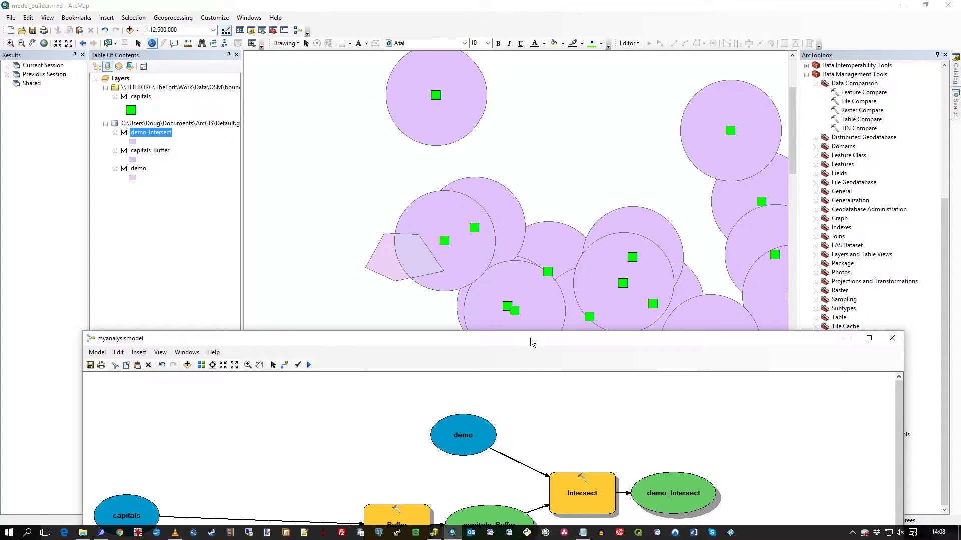
Step: Align the Buffer box level with the capitals input
{"action": "left_click_drag", "start_coordinate": [530, 339], "coordinate": [545, 167]}
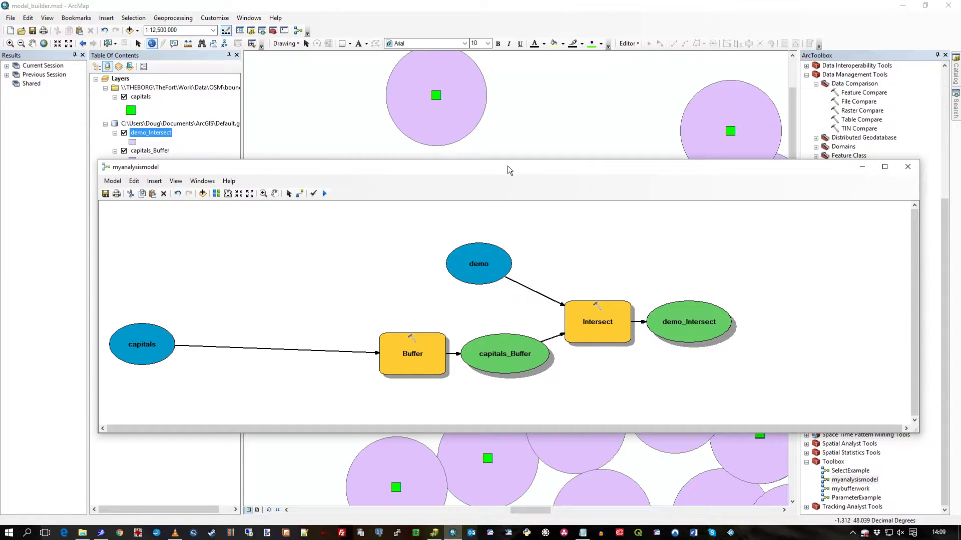
{"action": "left_click_drag", "start_coordinate": [507, 166], "coordinate": [496, 212]}
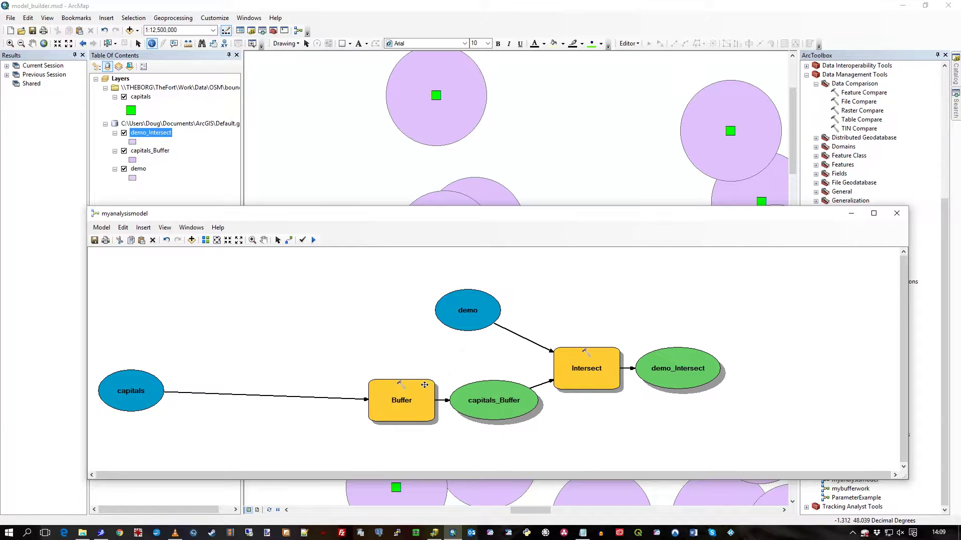
{"action": "left_click_drag", "start_coordinate": [418, 387], "coordinate": [415, 376]}
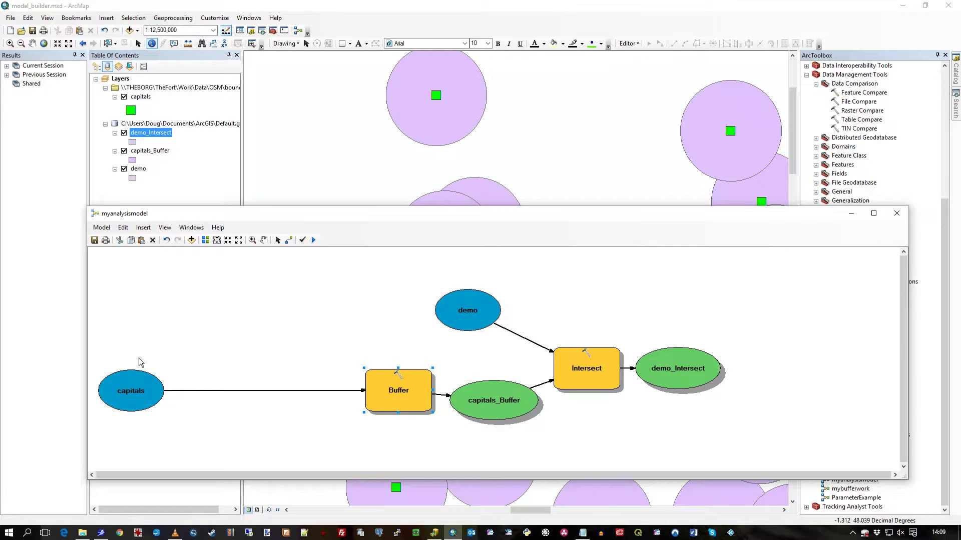
{"action": "left_click", "coordinate": [268, 386]}
{"action": "mouse_move", "coordinate": [397, 392]}
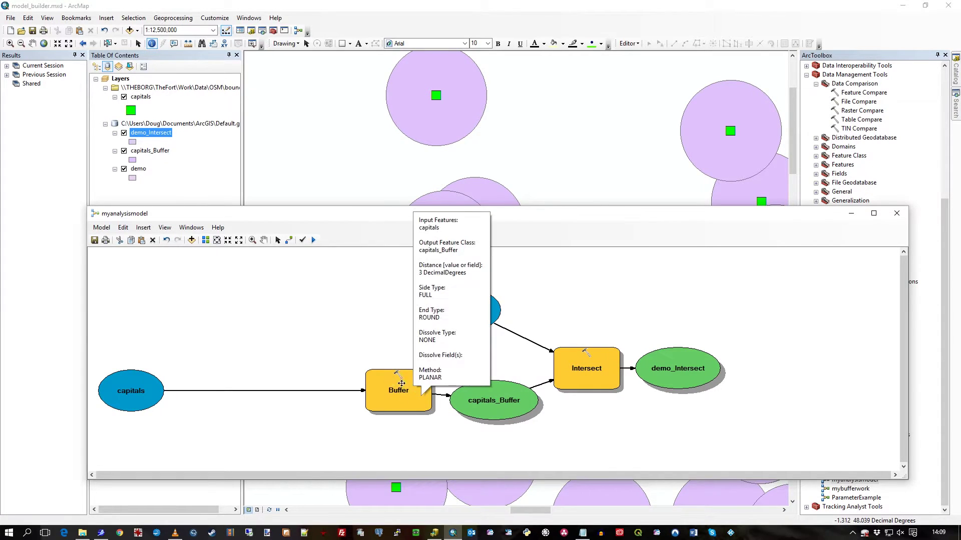
Step: Add the Extract > Select tool to the model and delete the capitals-to-Buffer connector
{"action": "left_click", "coordinate": [923, 181]}
{"action": "scroll", "coordinate": [910, 151], "scroll_direction": "up", "scroll_amount": 10}
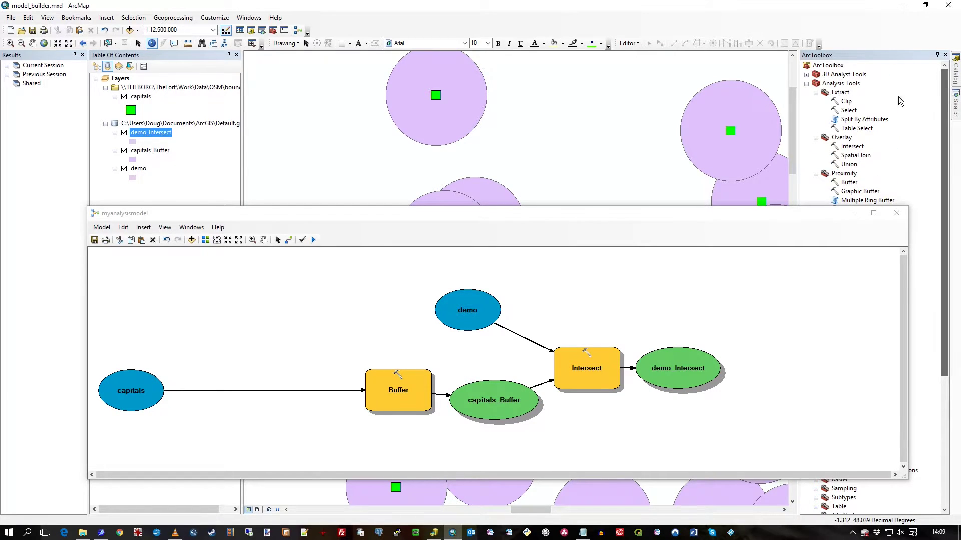
{"action": "left_click", "coordinate": [845, 110]}
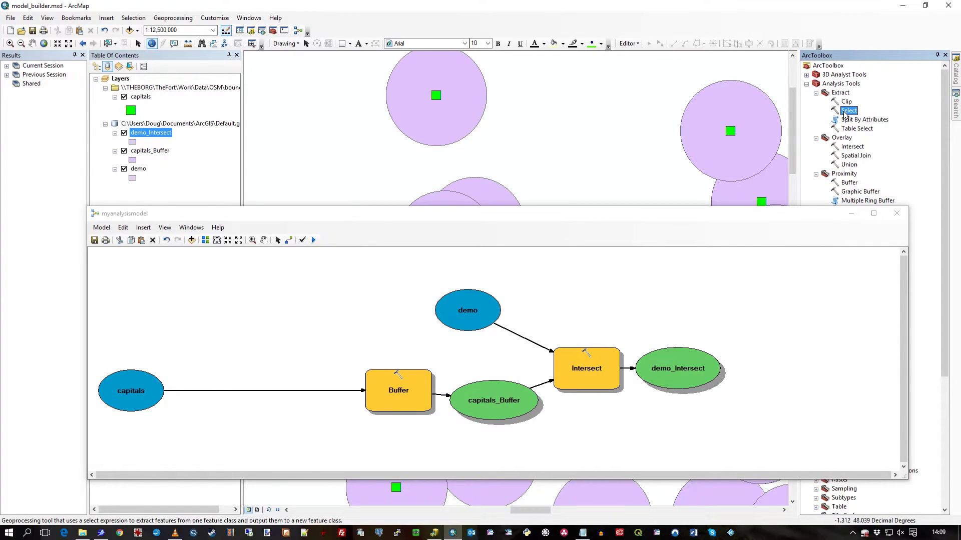
{"action": "left_click_drag", "start_coordinate": [845, 113], "coordinate": [258, 336]}
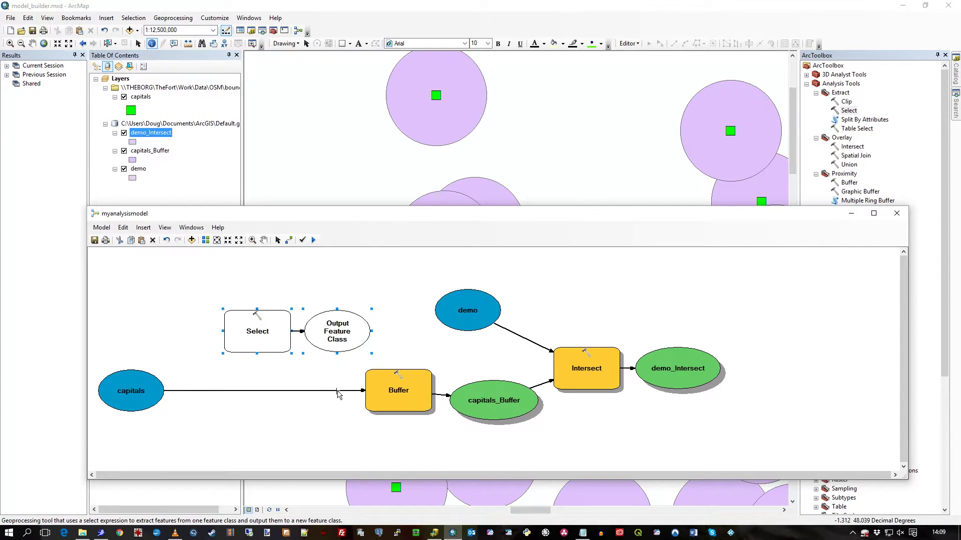
{"action": "left_click", "coordinate": [338, 391]}
{"action": "key", "text": "Delete"}
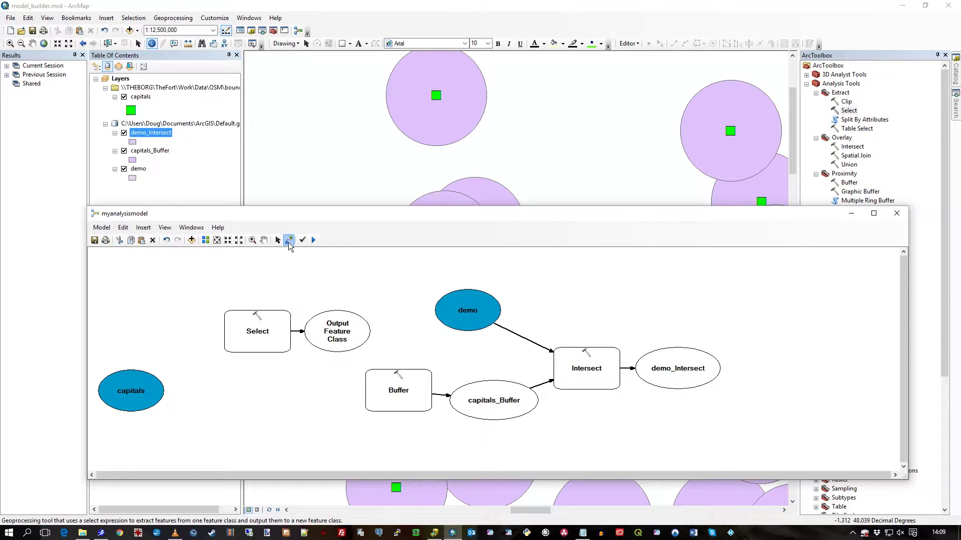
Step: Connect capitals to Select and capitals_Select to Buffer as Input Features
{"action": "left_click", "coordinate": [145, 389]}
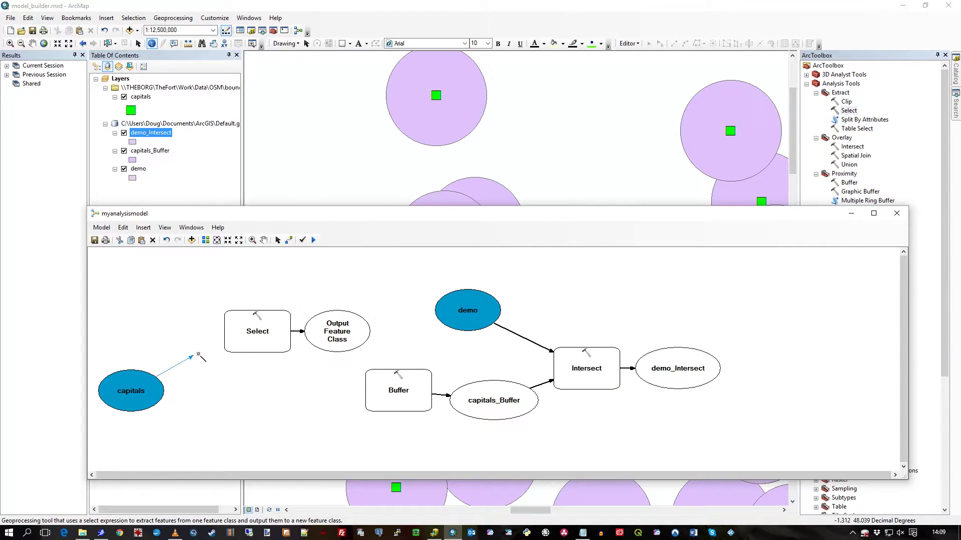
{"action": "left_click", "coordinate": [254, 334]}
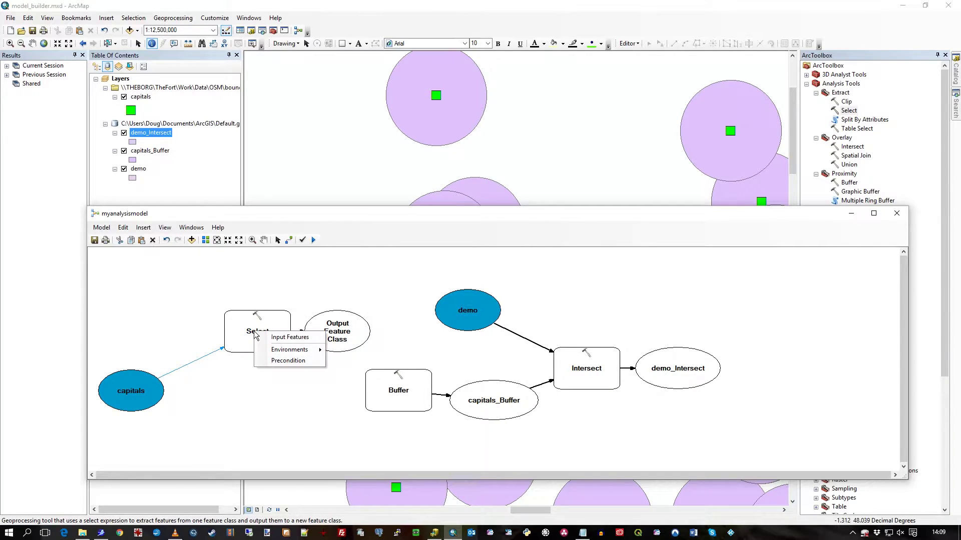
{"action": "left_click", "coordinate": [290, 337]}
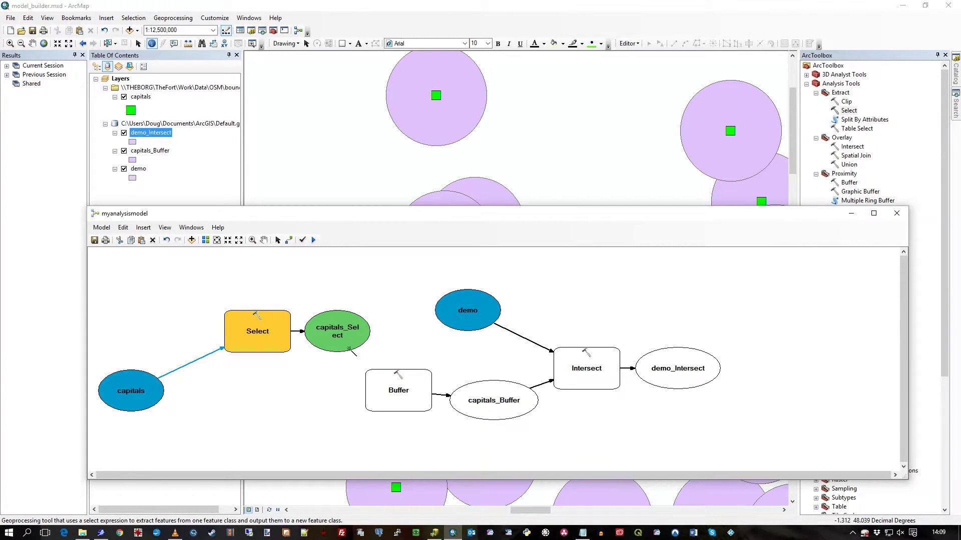
{"action": "left_click", "coordinate": [347, 353]}
{"action": "left_click", "coordinate": [388, 400]}
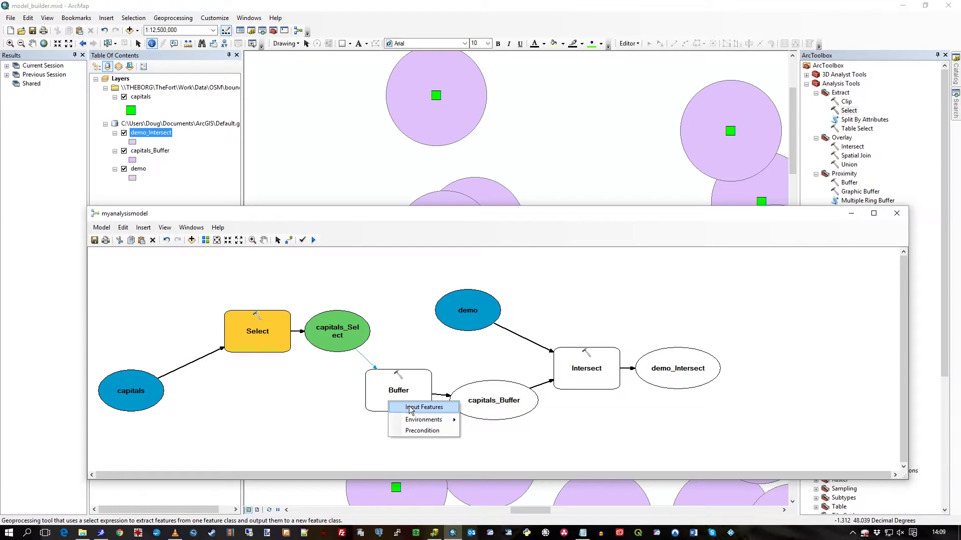
{"action": "left_click", "coordinate": [410, 408]}
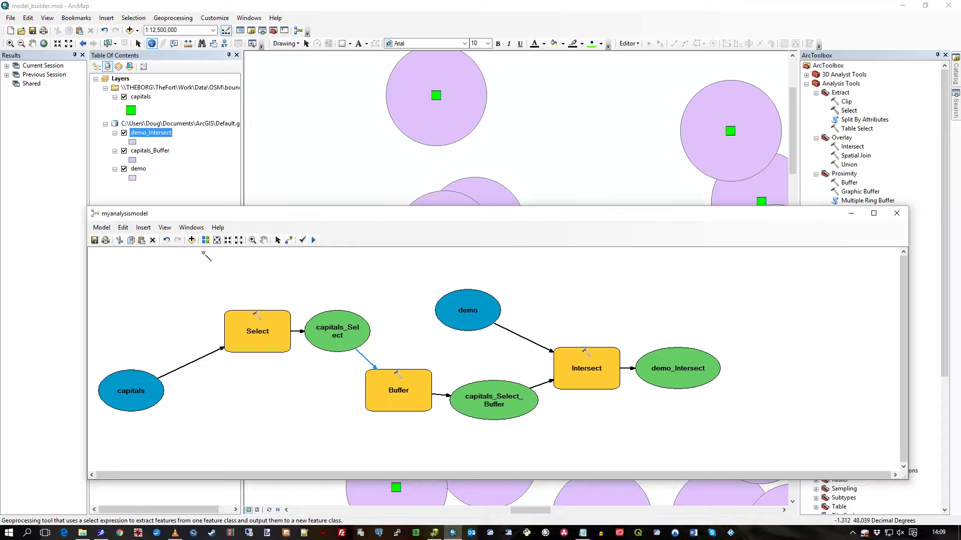
Step: Move the Select box and apply Auto Layout to tidy the diagram
{"action": "left_click", "coordinate": [277, 240]}
{"action": "left_click_drag", "start_coordinate": [270, 326], "coordinate": [246, 314]}
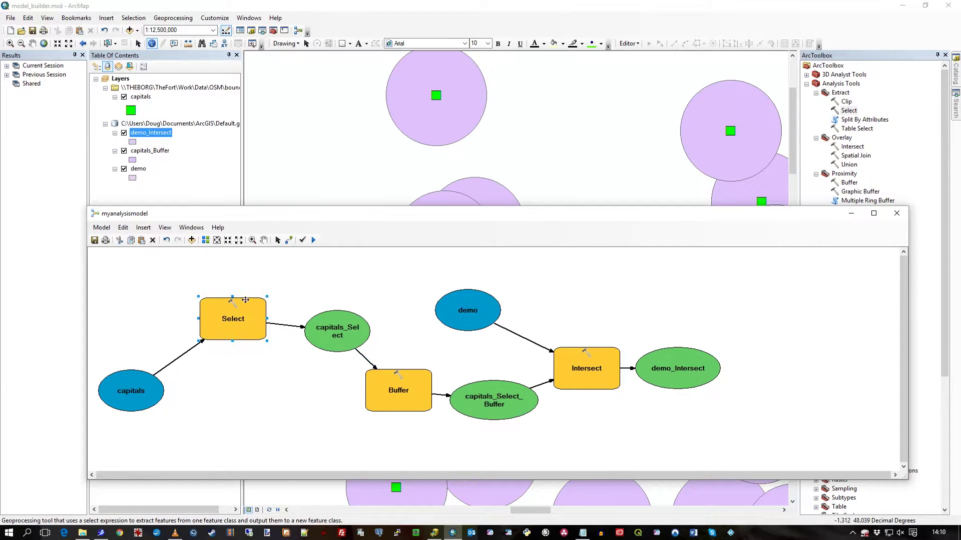
{"action": "left_click", "coordinate": [205, 240]}
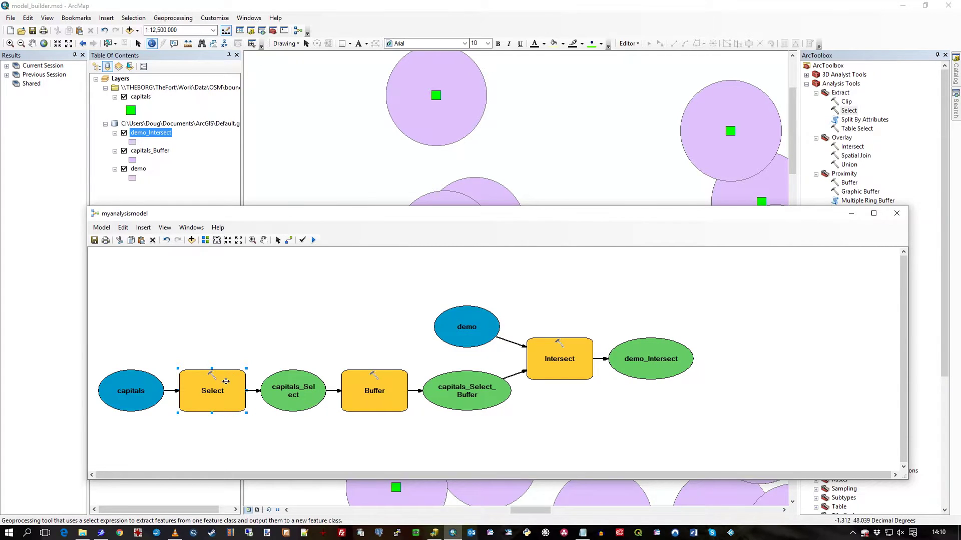
Step: Build the Select expression "Name" = 'Dublin' in Query Builder using unique values, and apply it
{"action": "mouse_move", "coordinate": [220, 393]}
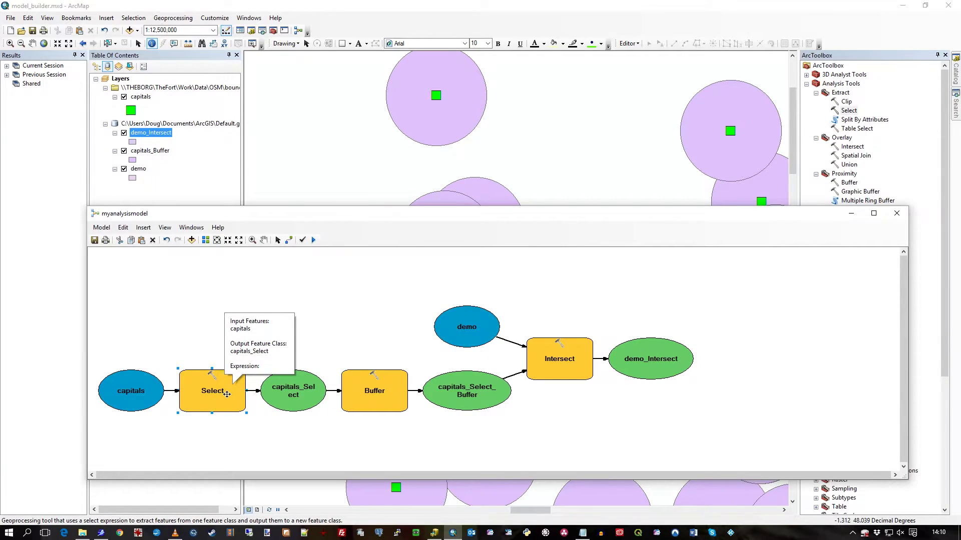
{"action": "double_click", "coordinate": [227, 394]}
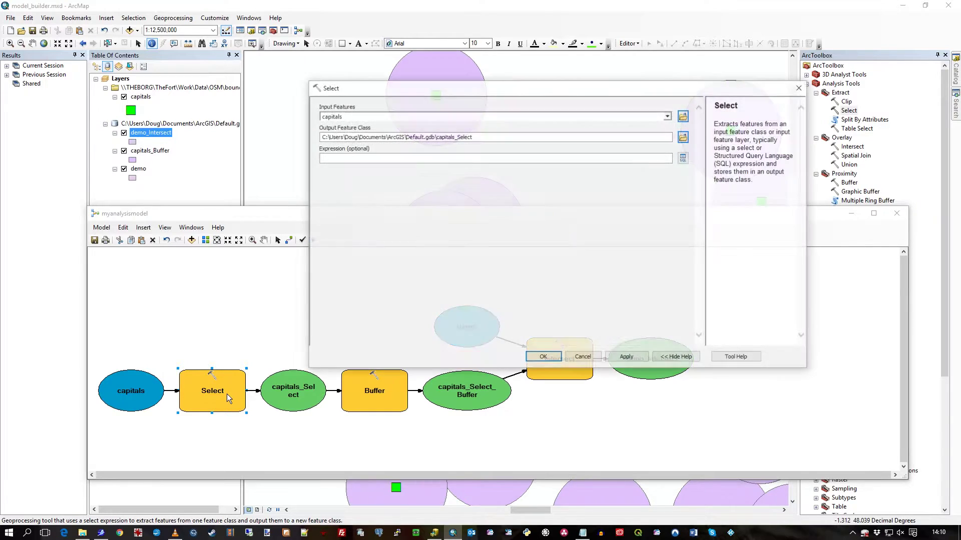
{"action": "left_click", "coordinate": [683, 157]}
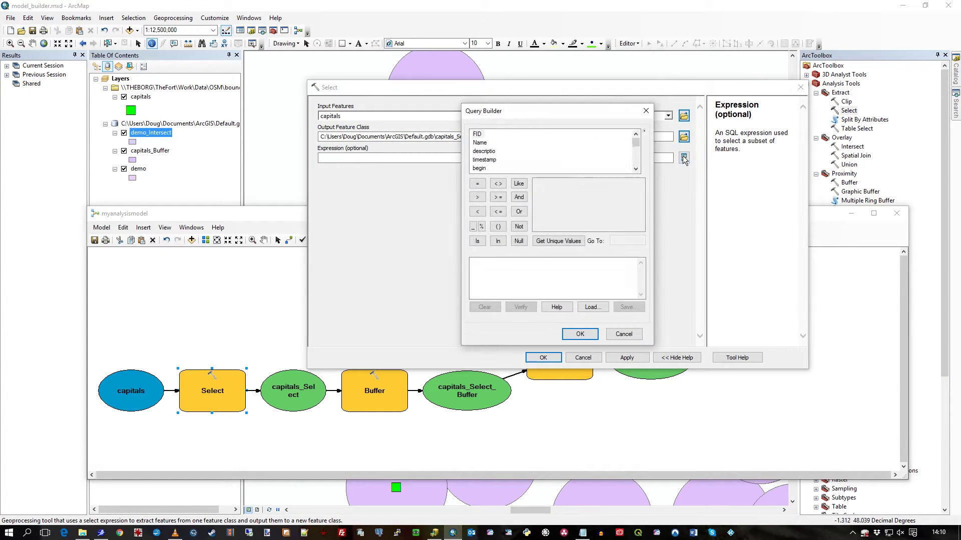
{"action": "double_click", "coordinate": [479, 143]}
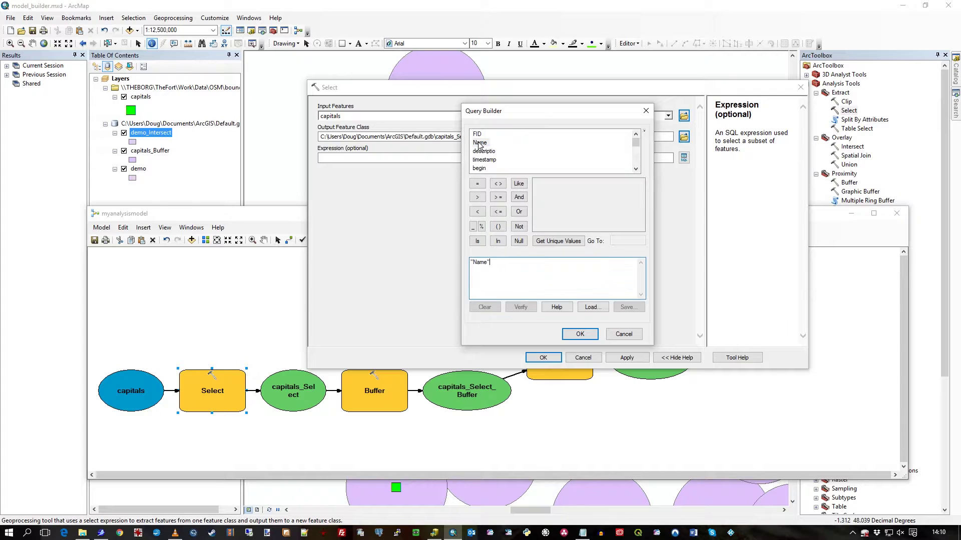
{"action": "left_click", "coordinate": [477, 184]}
{"action": "left_click", "coordinate": [564, 244]}
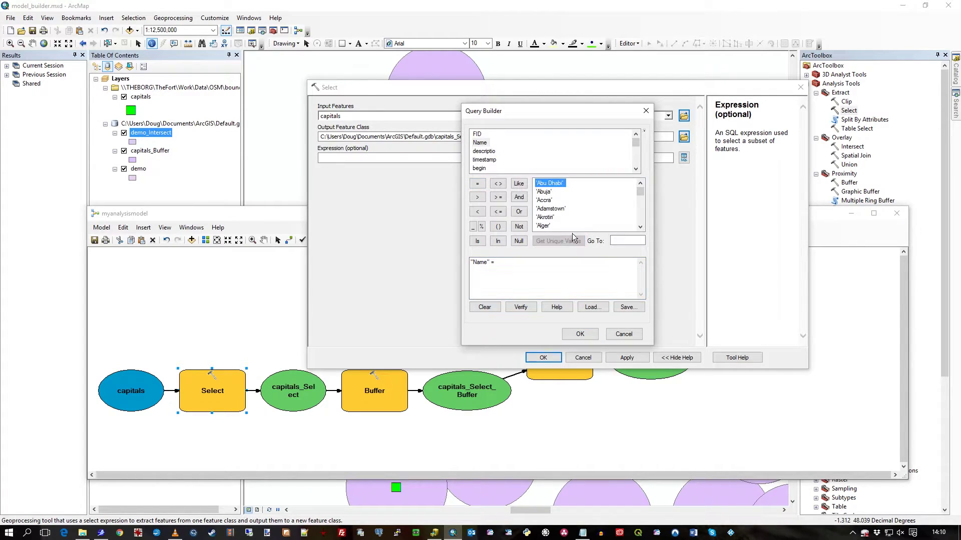
{"action": "scroll", "coordinate": [584, 217], "scroll_direction": "down", "scroll_amount": 6}
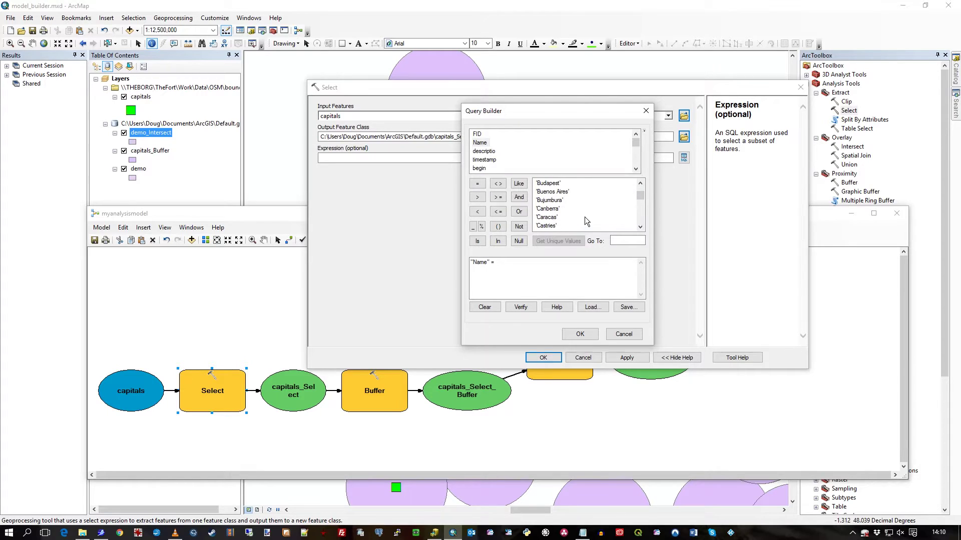
{"action": "scroll", "coordinate": [584, 218], "scroll_direction": "down", "scroll_amount": 1}
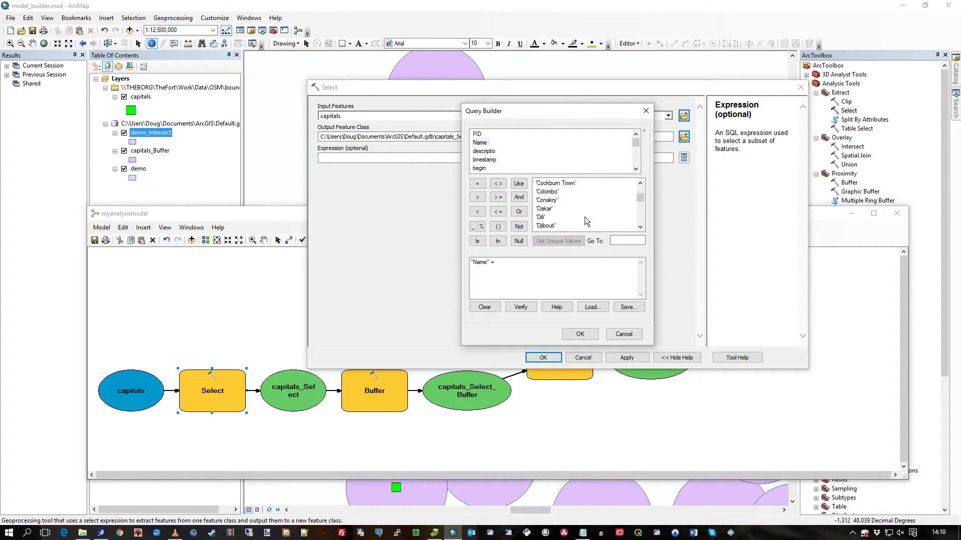
{"action": "scroll", "coordinate": [584, 217], "scroll_direction": "down", "scroll_amount": 1}
{"action": "scroll", "coordinate": [584, 217], "scroll_direction": "down", "scroll_amount": 1}
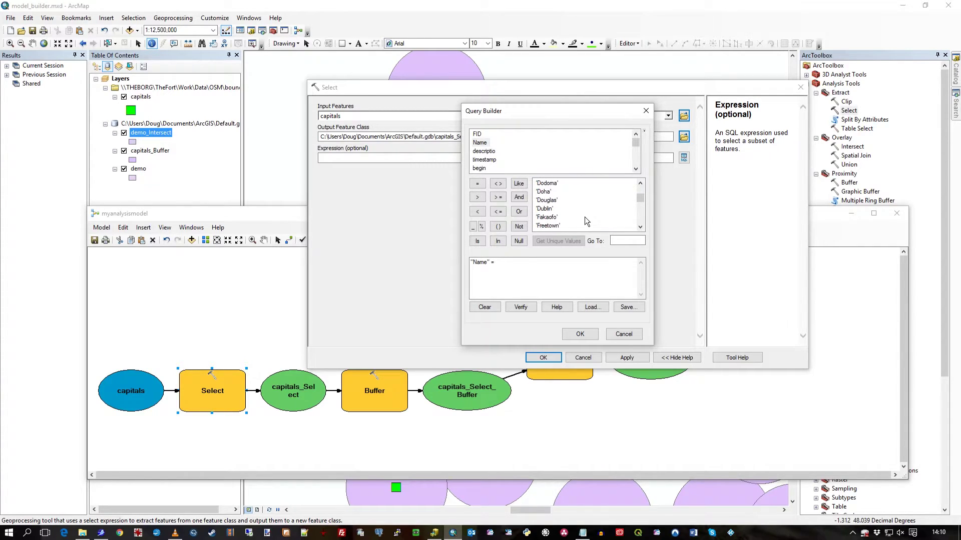
{"action": "double_click", "coordinate": [545, 209]}
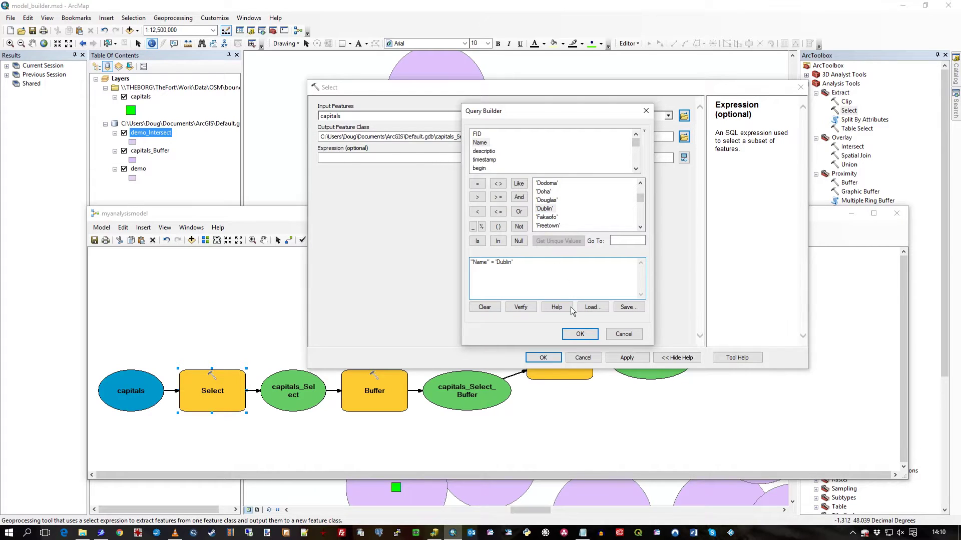
{"action": "left_click", "coordinate": [580, 336]}
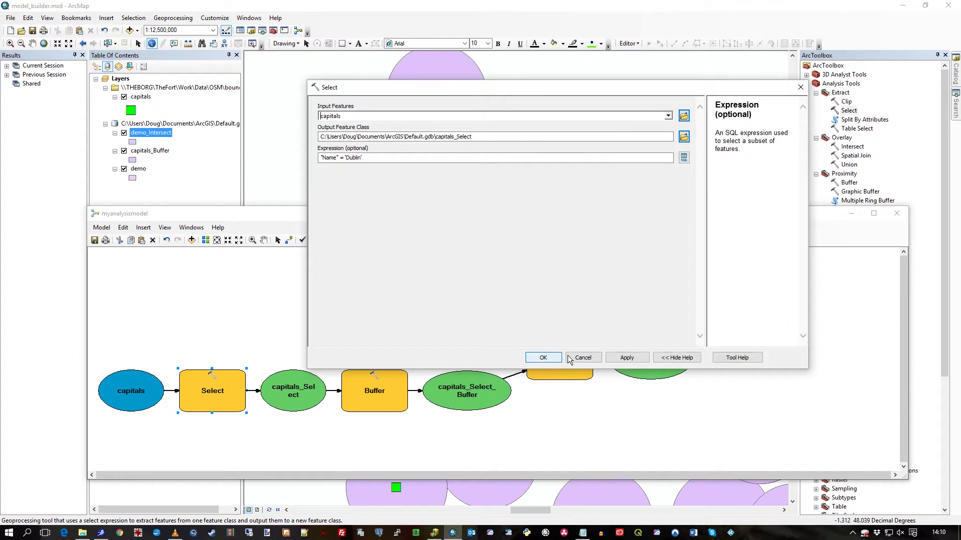
{"action": "left_click", "coordinate": [544, 358]}
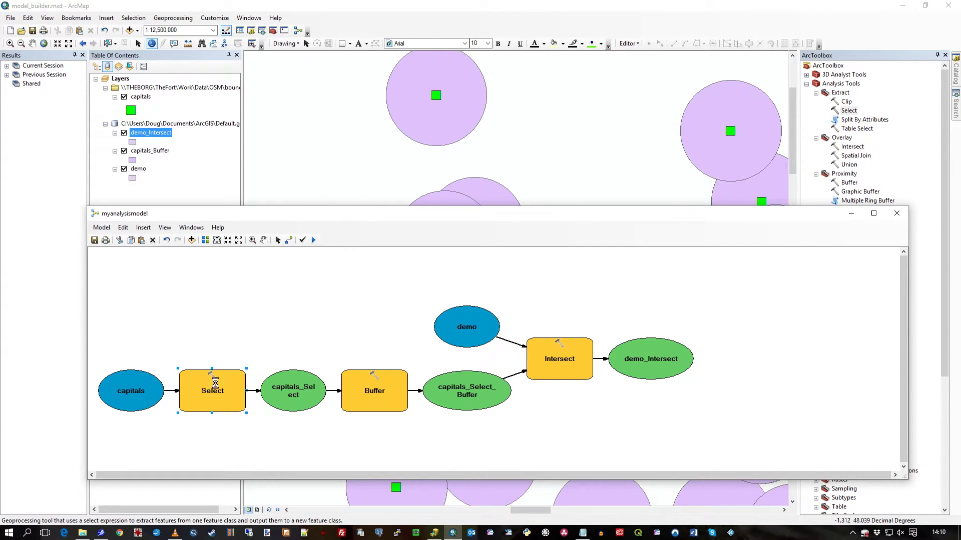
Step: Rerun the model to produce the capitals_Select_Buffer output
{"action": "mouse_move", "coordinate": [372, 215]}
{"action": "left_mouse_down"}
{"action": "mouse_move", "coordinate": [365, 296]}
{"action": "mouse_move", "coordinate": [376, 211]}
{"action": "left_mouse_up"}
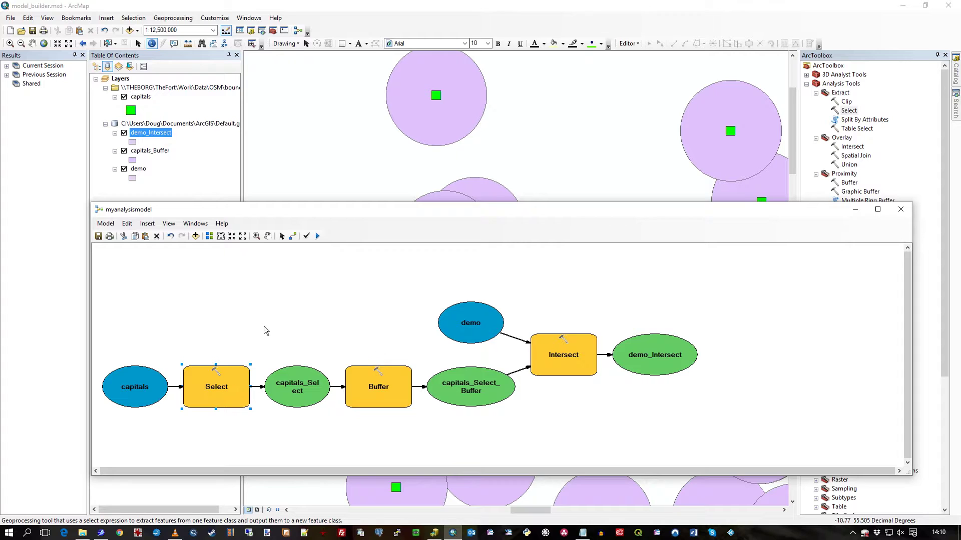
{"action": "left_click", "coordinate": [317, 236]}
{"action": "left_click", "coordinate": [317, 236]}
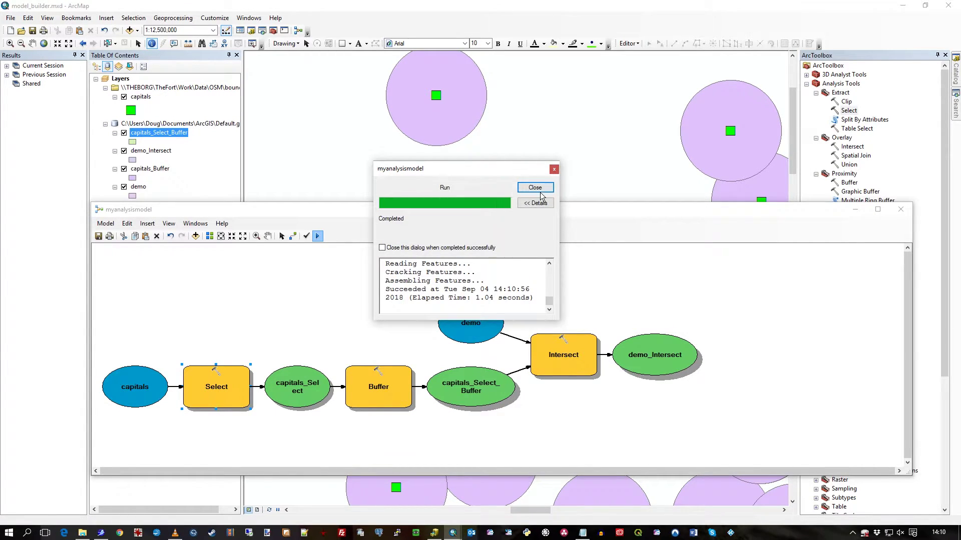
{"action": "left_click", "coordinate": [535, 187]}
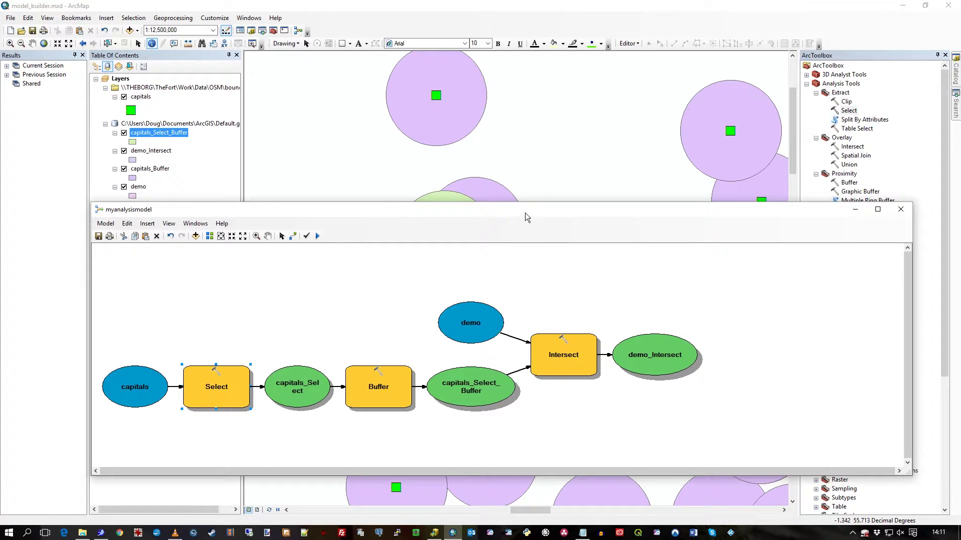
{"action": "left_click_drag", "start_coordinate": [524, 210], "coordinate": [511, 244]}
Step: Hide the capitals_Buffer layer in the table of contents
{"action": "left_click", "coordinate": [150, 170]}
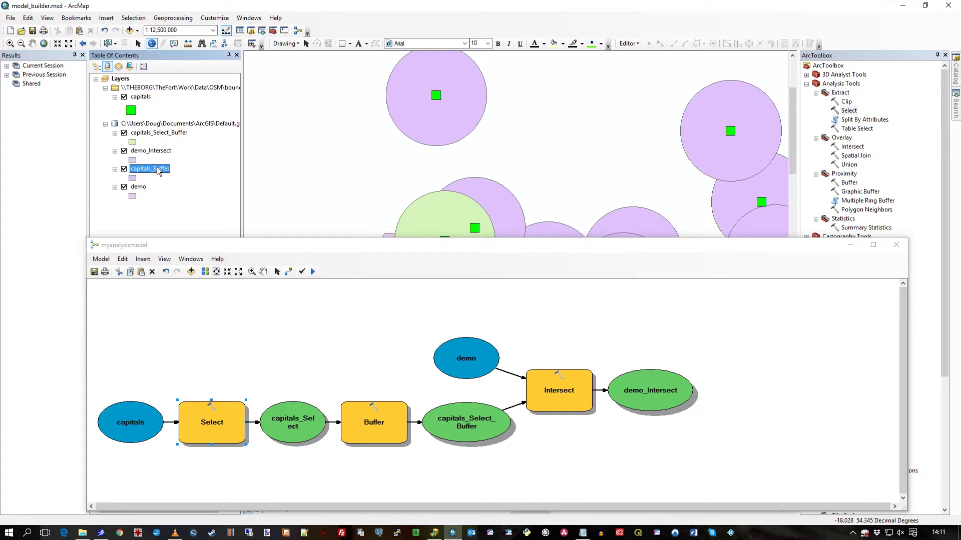
{"action": "left_click", "coordinate": [135, 170]}
{"action": "left_click", "coordinate": [125, 170]}
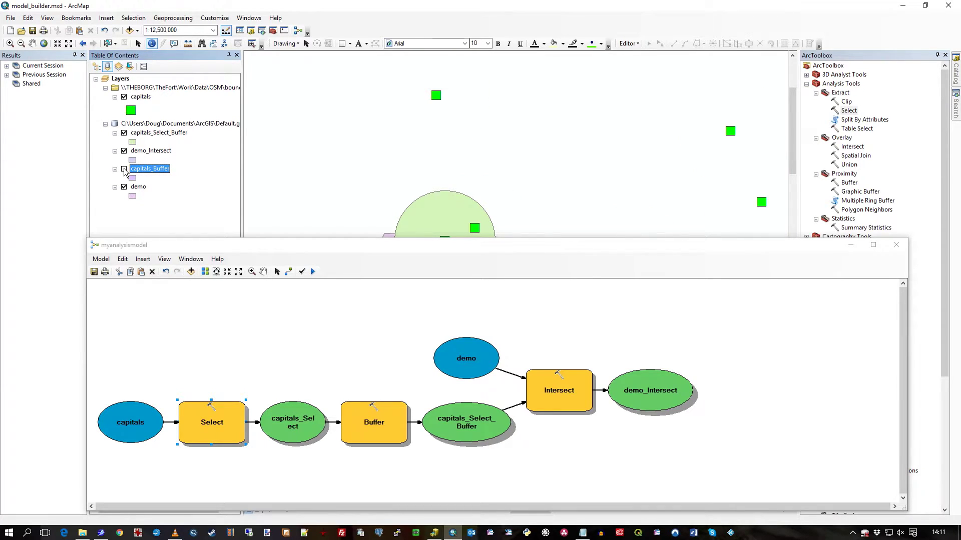
Step: Identify the new capitals_Select_Buffer polygon to confirm it surrounds Dublin
{"action": "left_click", "coordinate": [165, 134]}
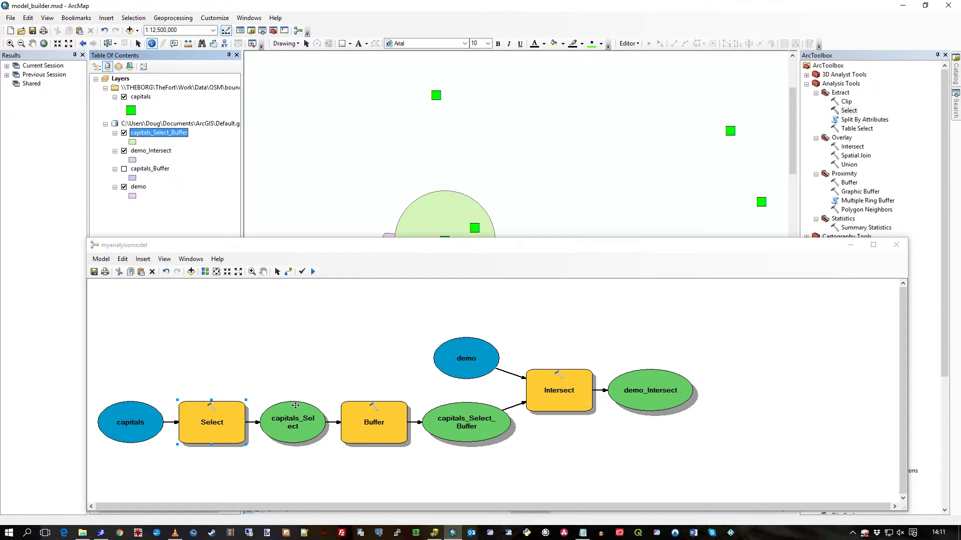
{"action": "left_click", "coordinate": [477, 427]}
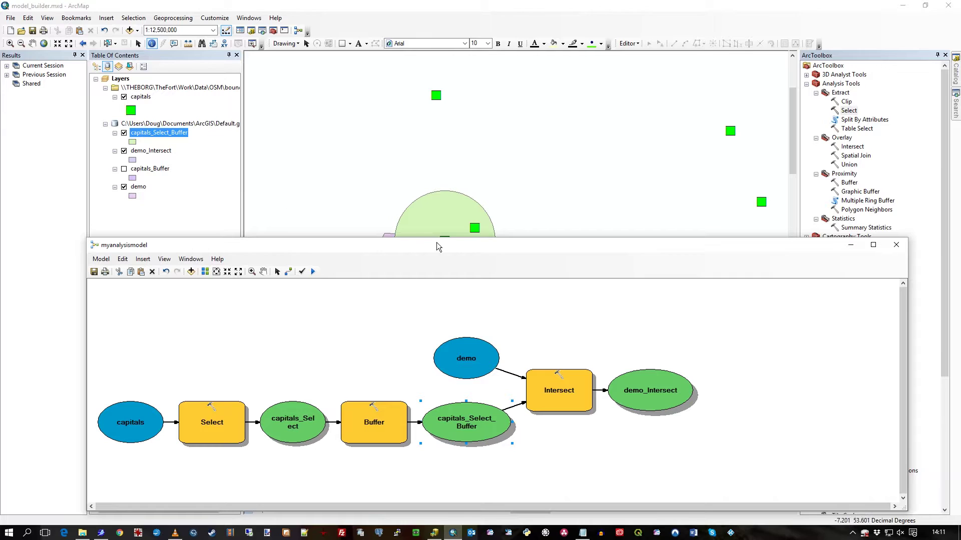
{"action": "left_click_drag", "start_coordinate": [437, 243], "coordinate": [436, 359]}
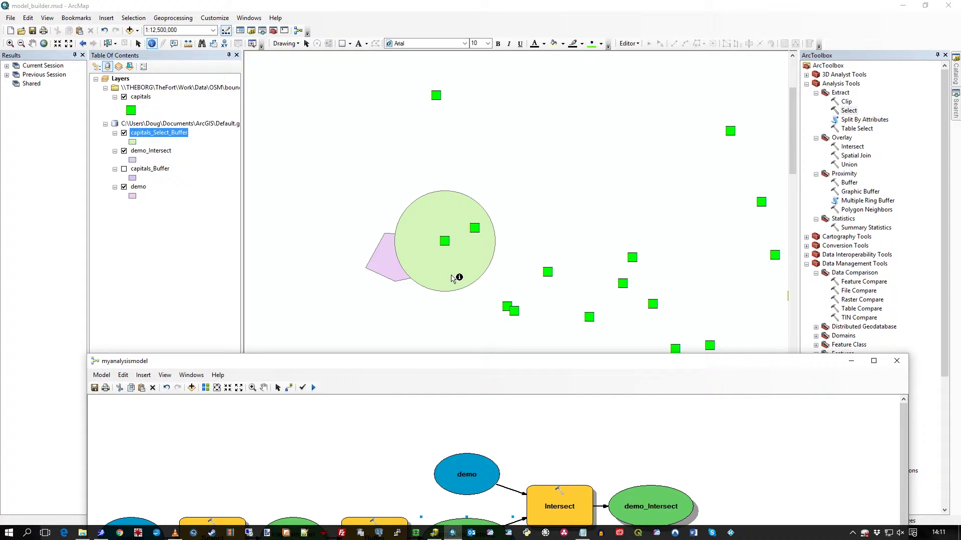
{"action": "left_click", "coordinate": [392, 267]}
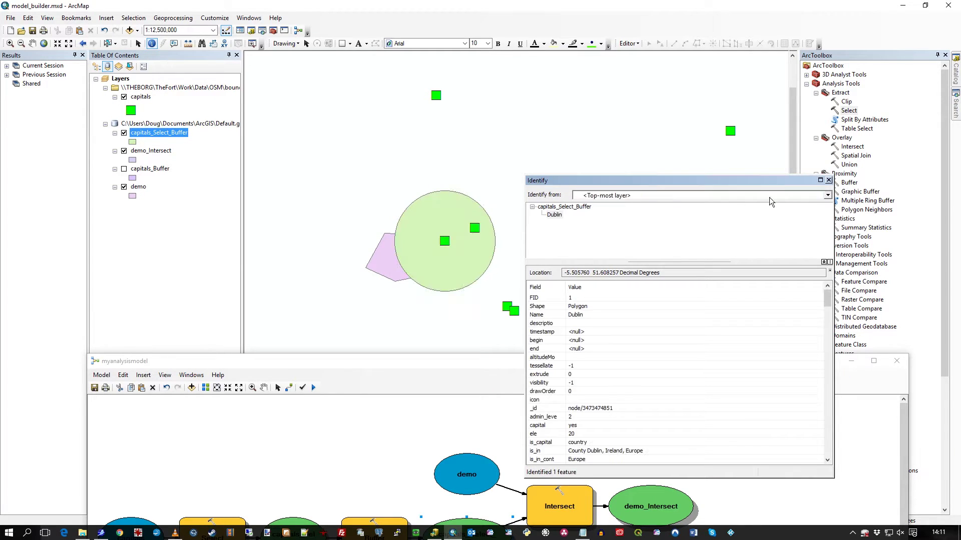
{"action": "left_click", "coordinate": [828, 180]}
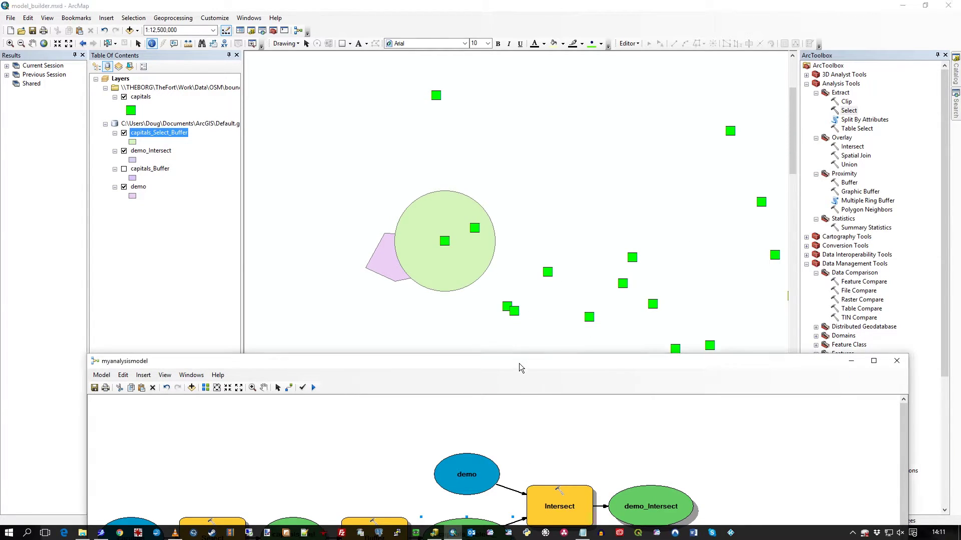
{"action": "left_click_drag", "start_coordinate": [518, 363], "coordinate": [518, 228]}
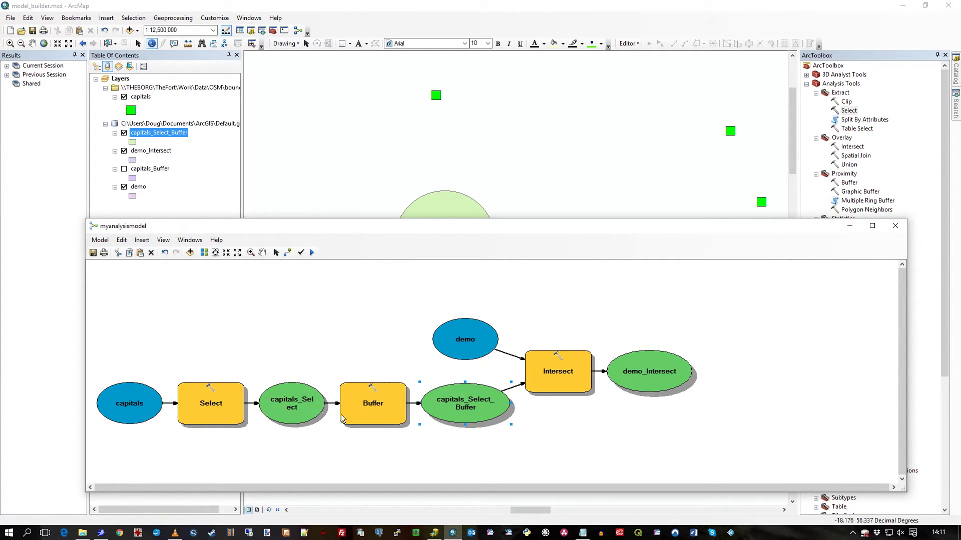
Step: Rename the capitals_Select_Buffer output to Dublin_Buffer
{"action": "double_click", "coordinate": [469, 418]}
{"action": "left_click", "coordinate": [497, 118]}
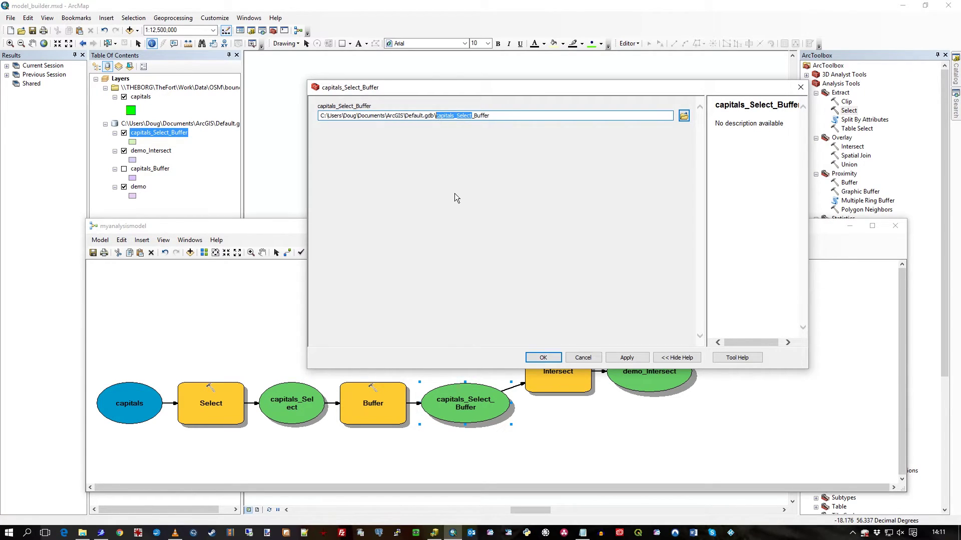
{"action": "type", "text": "Dublin"}
{"action": "left_click", "coordinate": [543, 358]}
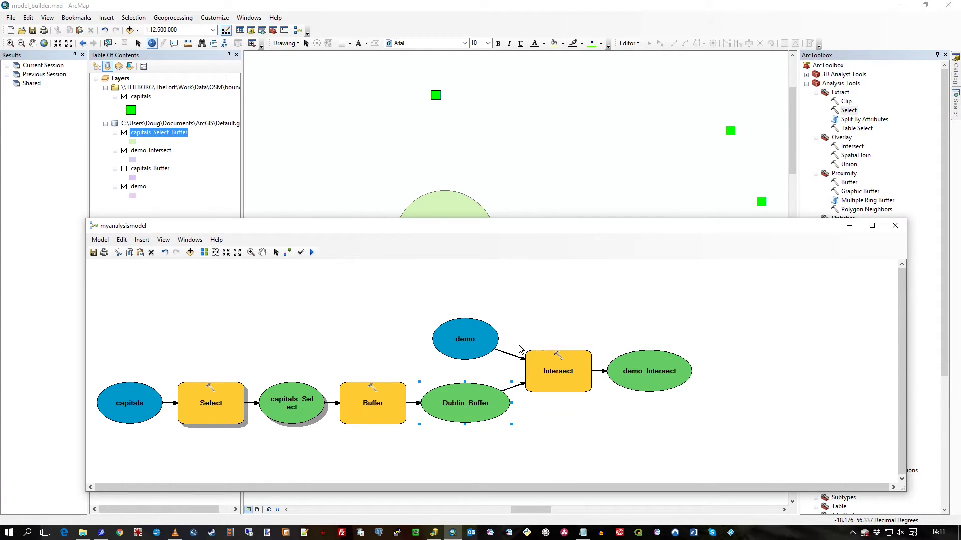
Step: Rerun the model to add the Dublin_Buffer layer to the map
{"action": "left_click", "coordinate": [312, 252]}
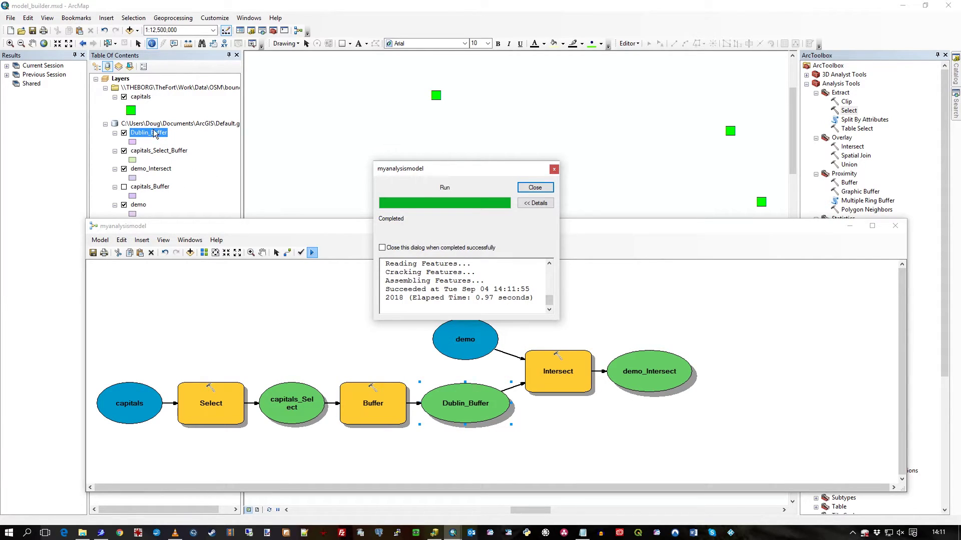
{"action": "left_click", "coordinate": [531, 188]}
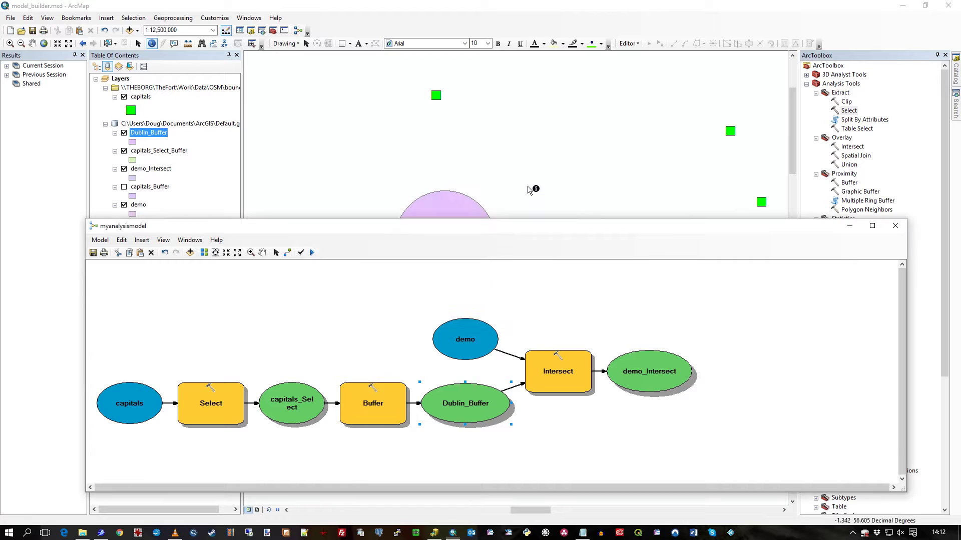
{"action": "left_click_drag", "start_coordinate": [315, 229], "coordinate": [311, 244]}
Step: Remove capitals_Buffer, Dublin_Buffer and the other output layers from the map
{"action": "left_click", "coordinate": [158, 190]}
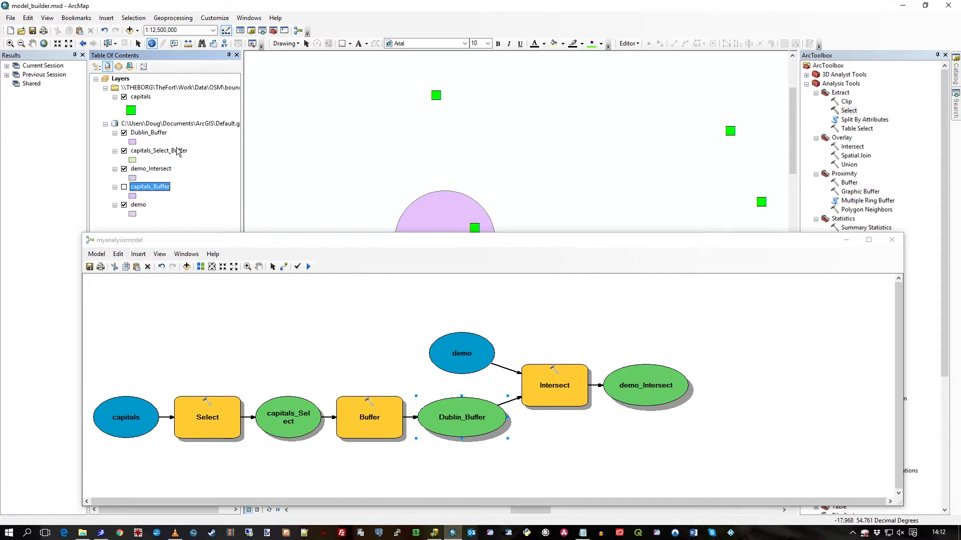
{"action": "left_click", "coordinate": [165, 139], "text": "ctrl"}
{"action": "left_click", "coordinate": [164, 136], "text": "shift"}
{"action": "right_click", "coordinate": [164, 136]}
{"action": "left_click", "coordinate": [190, 149]}
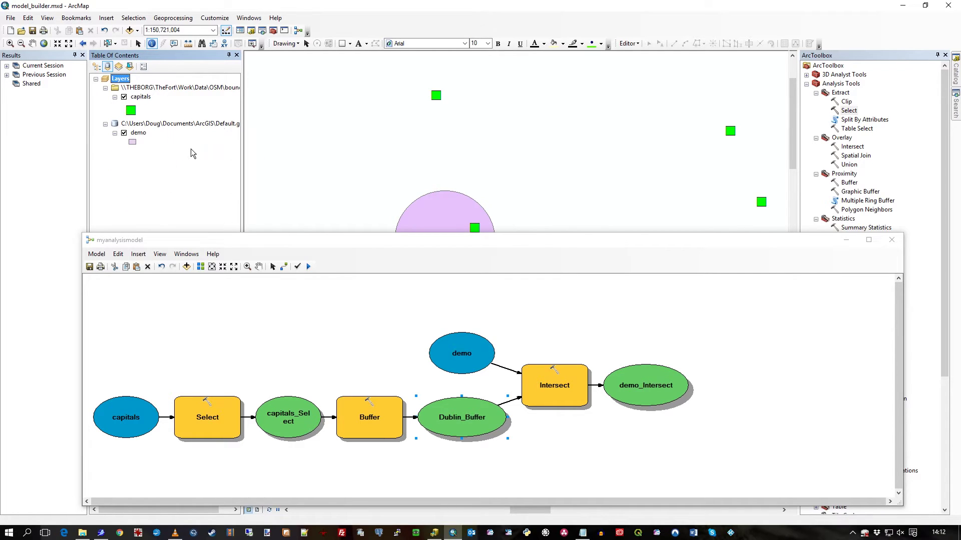
Step: Open the Select step's settings, cancel unchanged, and glance at the Selection menu
{"action": "left_click_drag", "start_coordinate": [462, 242], "coordinate": [459, 217]}
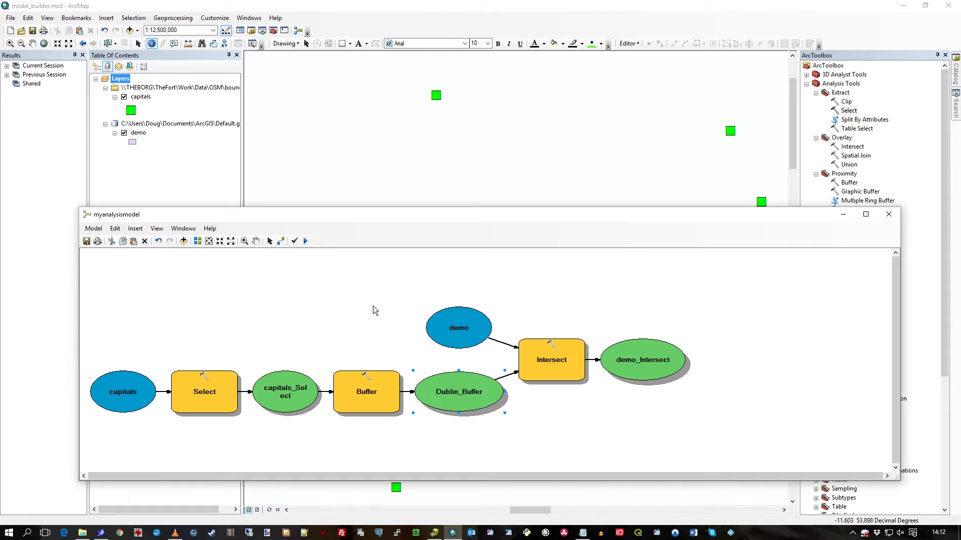
{"action": "double_click", "coordinate": [225, 384]}
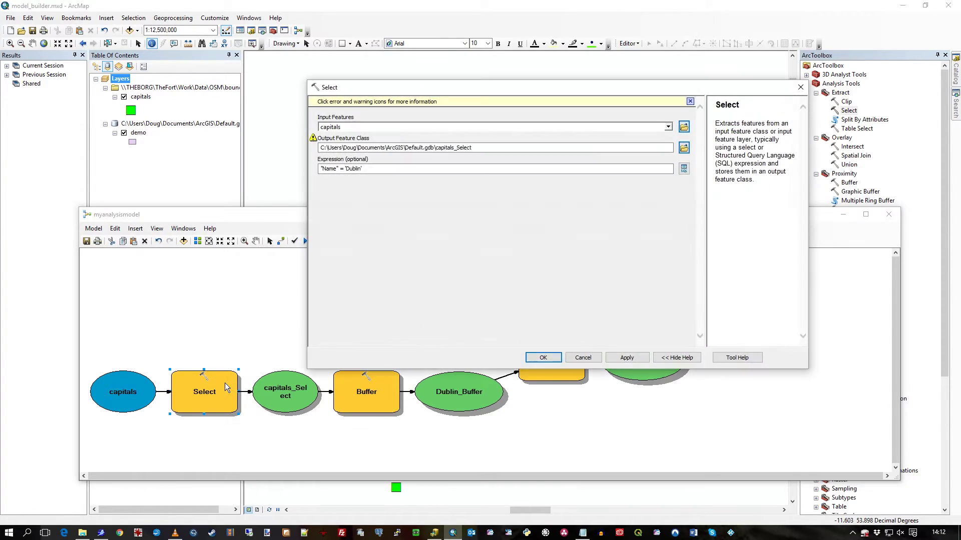
{"action": "left_click", "coordinate": [581, 357]}
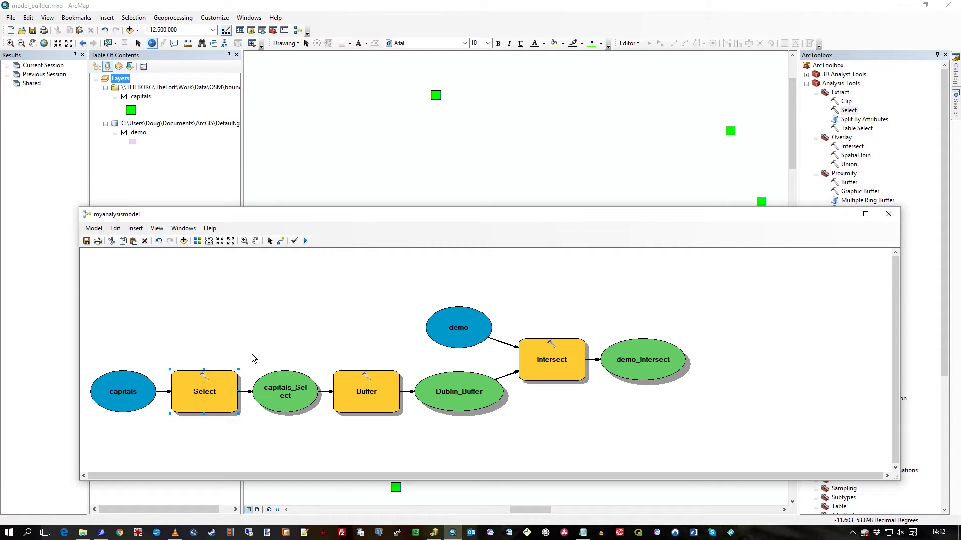
{"action": "left_click", "coordinate": [132, 19]}
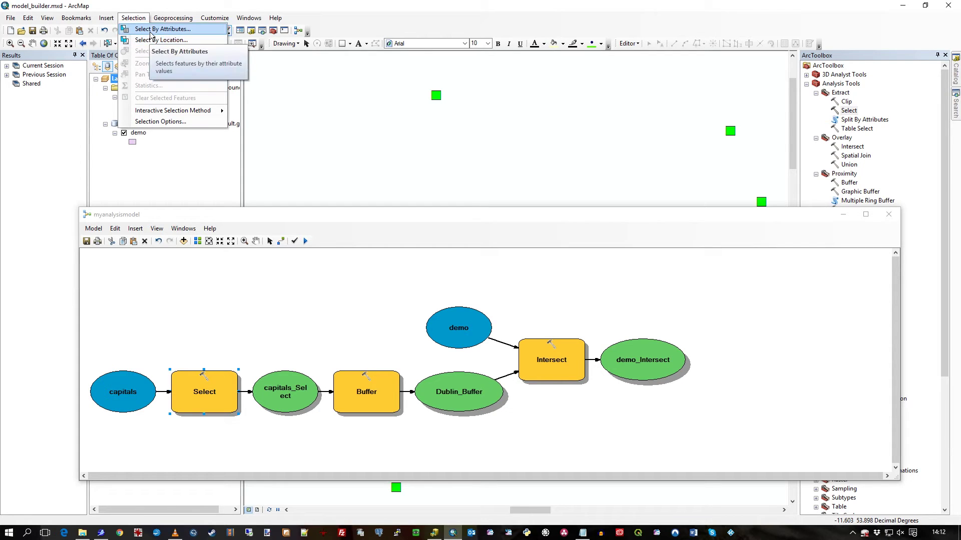
{"action": "left_click", "coordinate": [215, 348]}
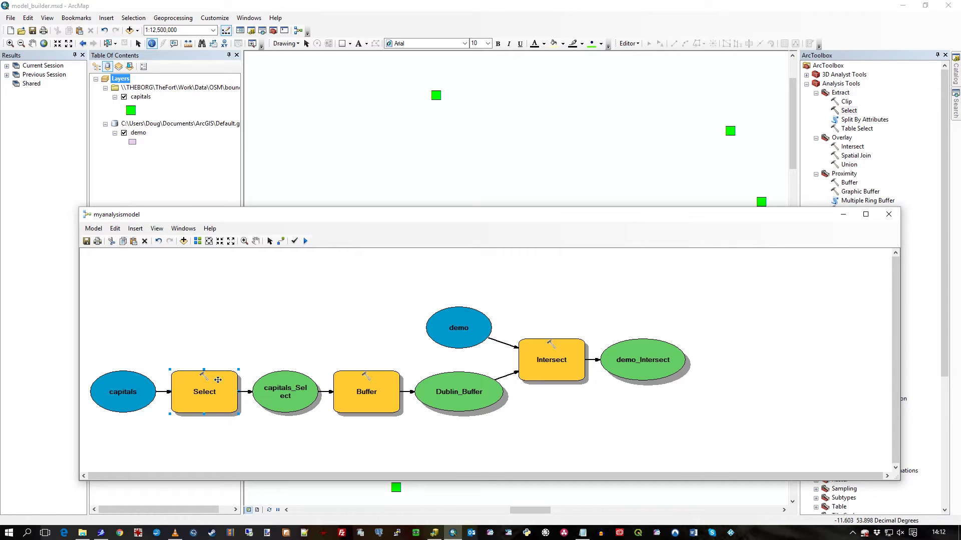
Step: Rename the Dublin_Buffer output to answer_Buffer
{"action": "double_click", "coordinate": [463, 397]}
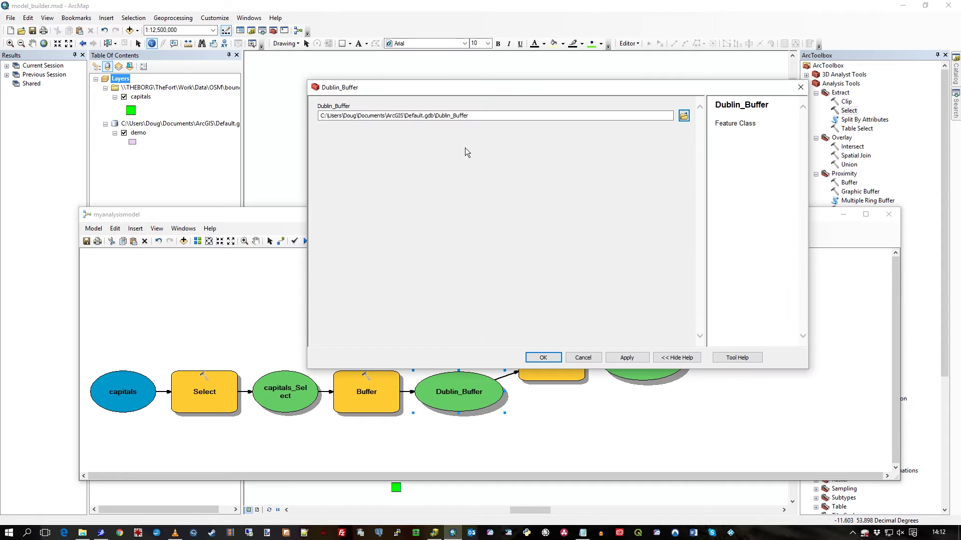
{"action": "left_click", "coordinate": [451, 115]}
{"action": "key", "text": "BackSpace"}
{"action": "key", "text": "BackSpace"}
{"action": "key", "text": "BackSpace"}
{"action": "key", "text": "BackSpace"}
{"action": "key", "text": "BackSpace"}
{"action": "key", "text": "BackSpace"}
{"action": "type", "text": "ans"}
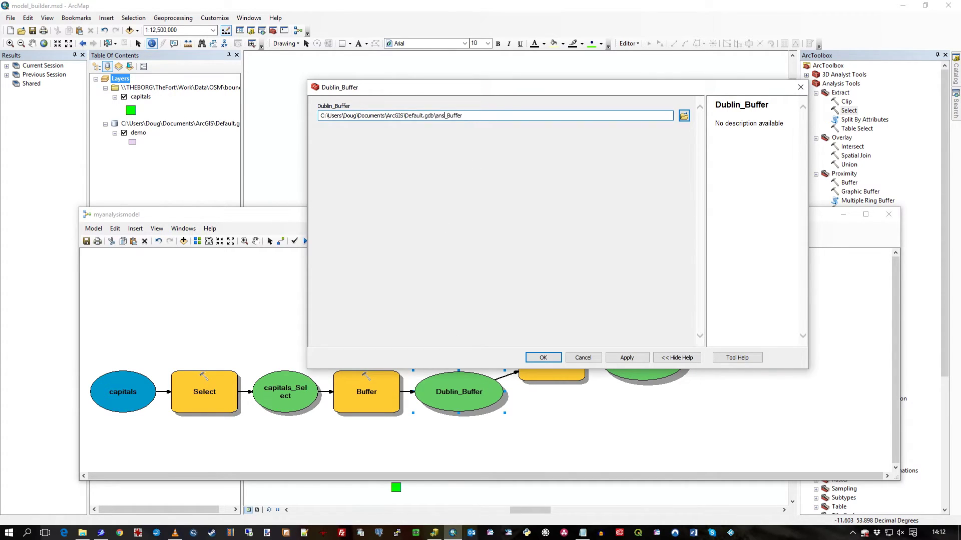
{"action": "type", "text": "wer"}
{"action": "left_click", "coordinate": [559, 357]}
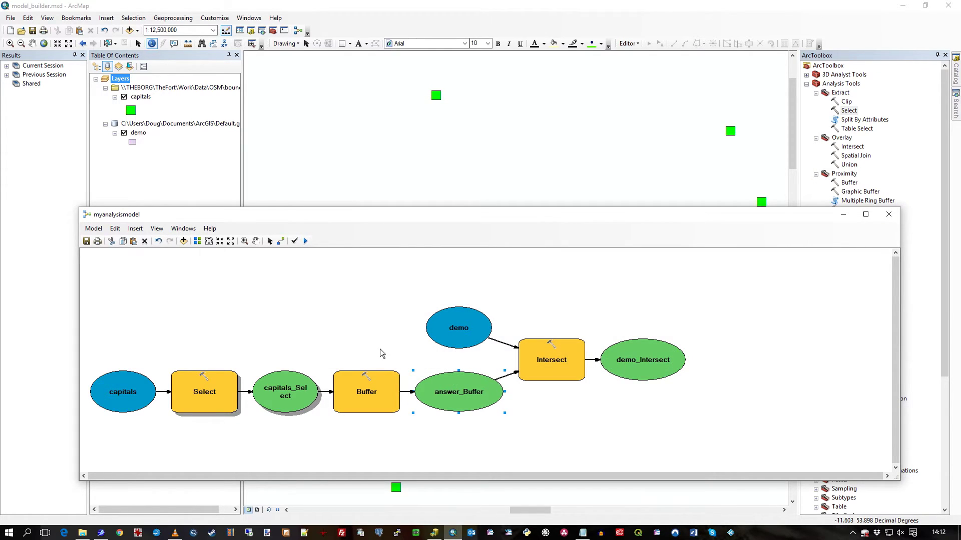
Step: Drag the Select tool box higher in the model
{"action": "left_click", "coordinate": [225, 384]}
{"action": "left_click_drag", "start_coordinate": [225, 384], "coordinate": [226, 327]}
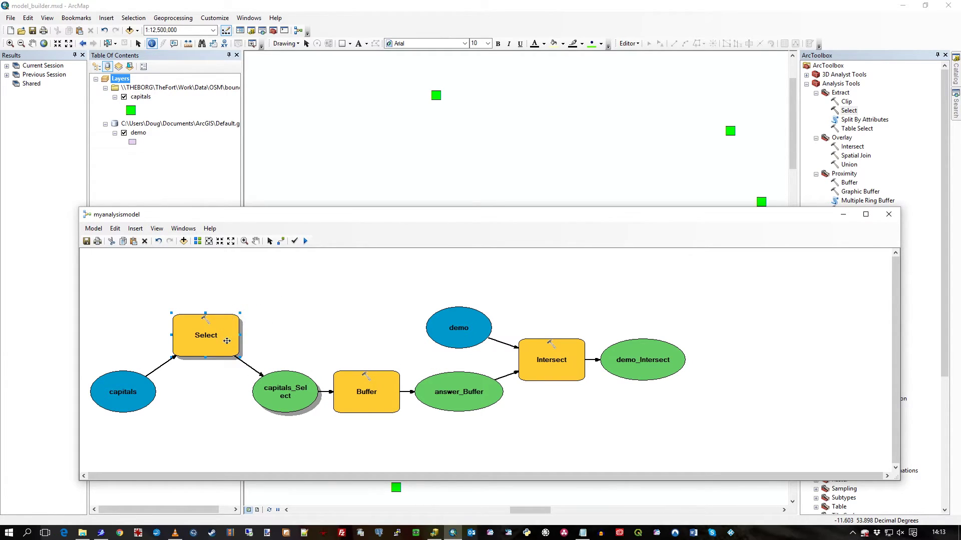
{"action": "mouse_move", "coordinate": [227, 341]}
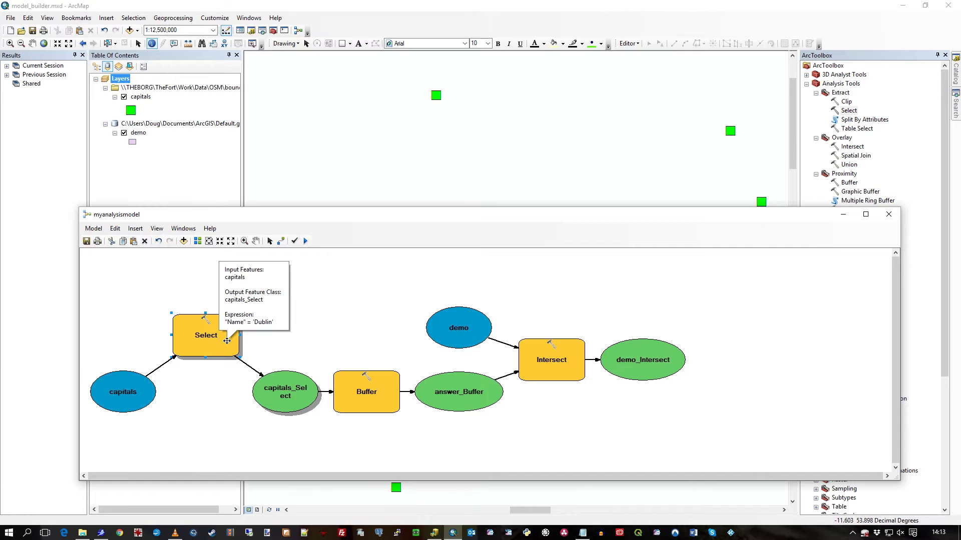
Step: Make the Select expression a variable via Make Variable > From Parameter > Expression and position it
{"action": "right_click", "coordinate": [228, 342]}
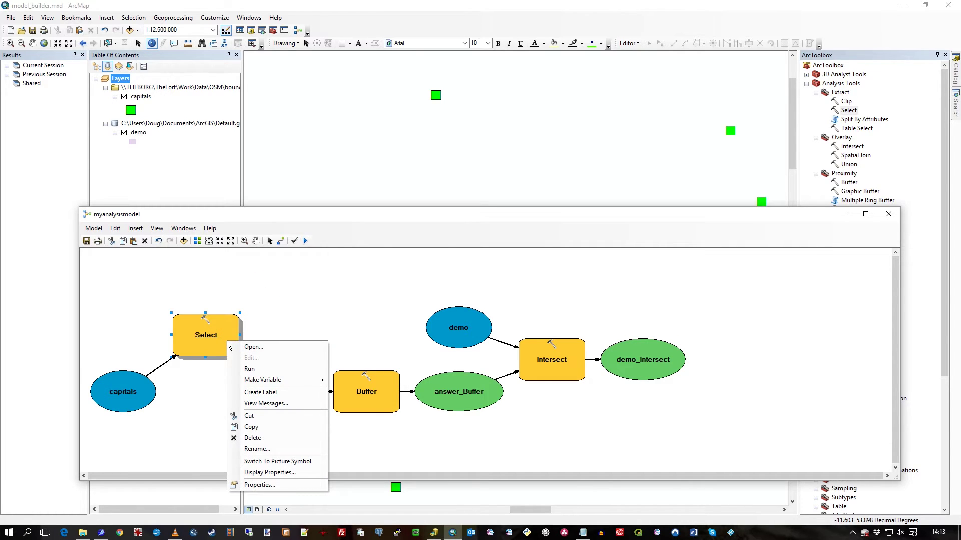
{"action": "mouse_move", "coordinate": [280, 380]}
{"action": "mouse_move", "coordinate": [395, 386]}
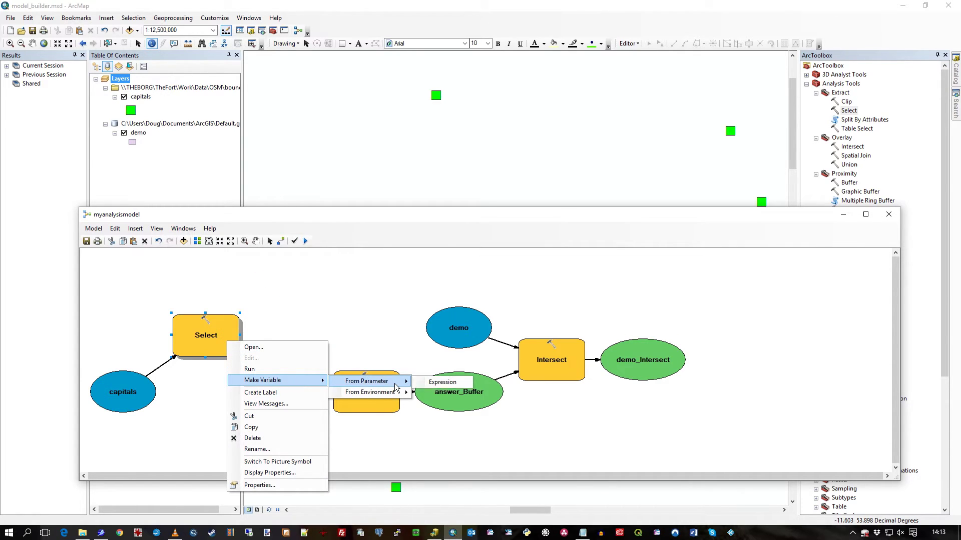
{"action": "left_click", "coordinate": [442, 386]}
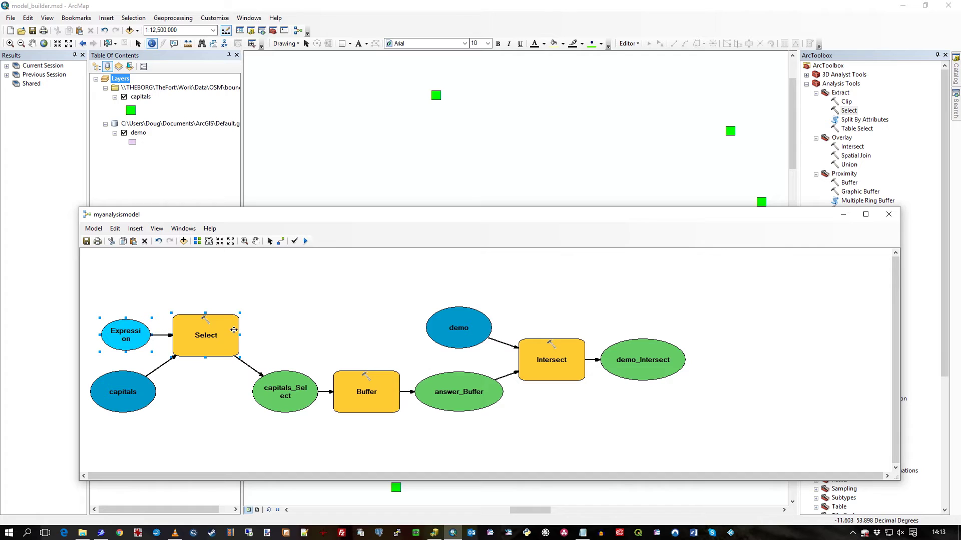
{"action": "left_click_drag", "start_coordinate": [124, 335], "coordinate": [149, 279]}
{"action": "left_click", "coordinate": [138, 331]}
Step: Check the Expression value is "Name" = 'Dublin' and mark Expression as Model Parameter
{"action": "double_click", "coordinate": [149, 280]}
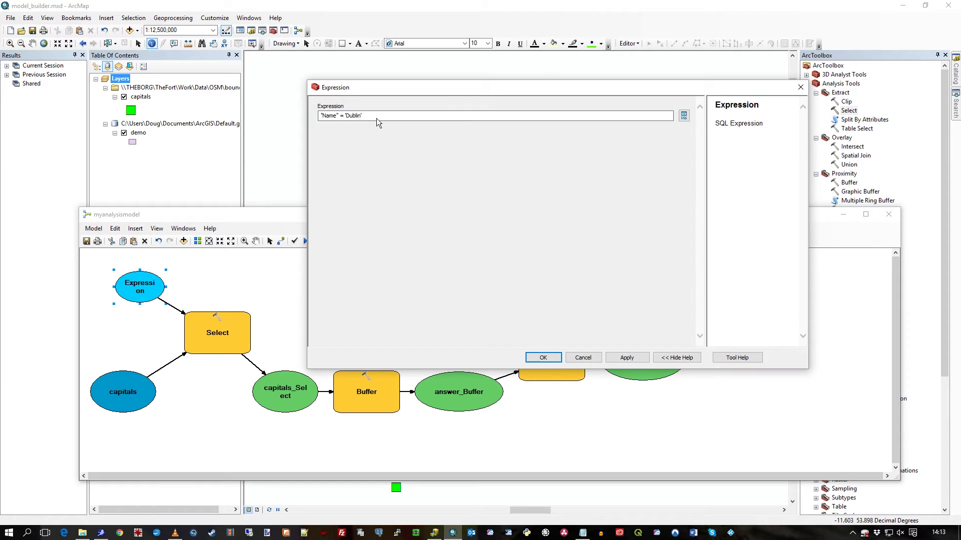
{"action": "left_click", "coordinate": [580, 356]}
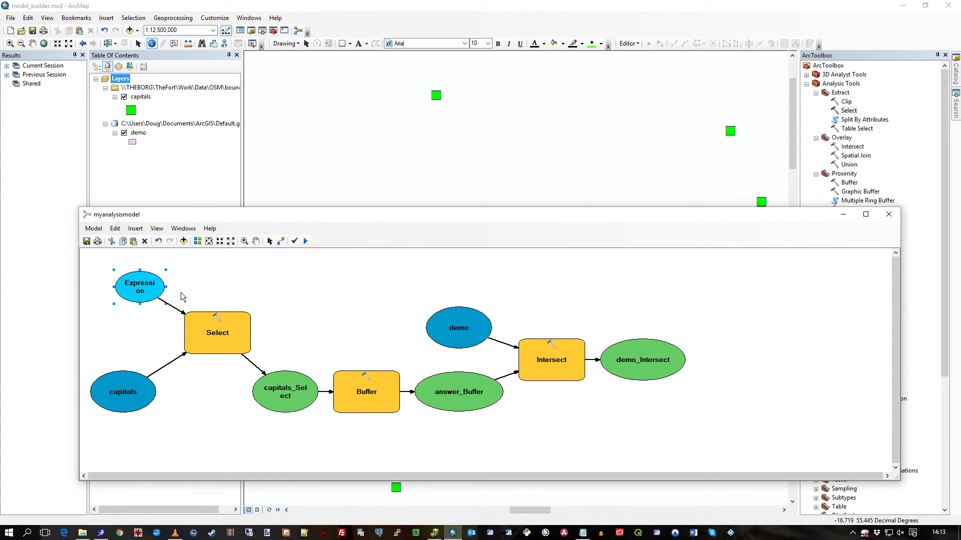
{"action": "right_click", "coordinate": [148, 289]}
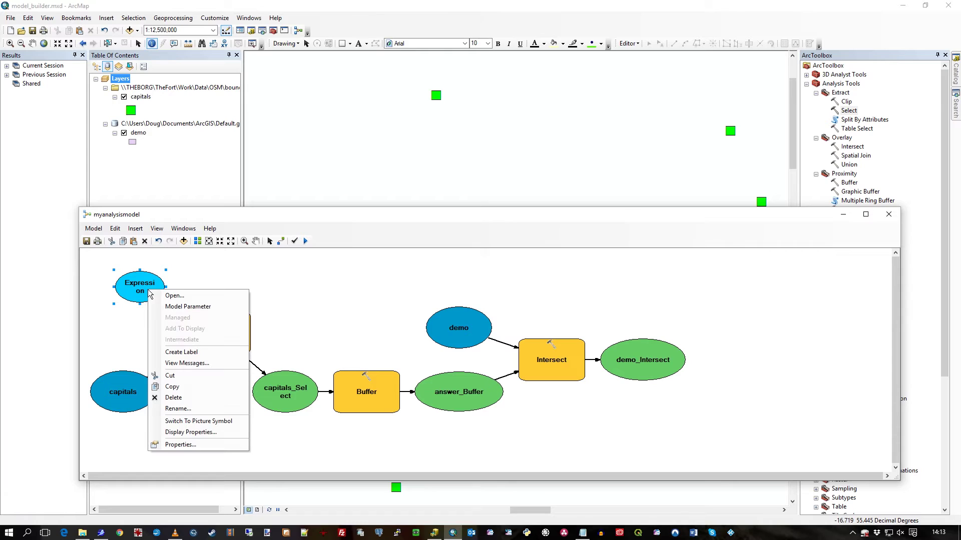
{"action": "left_click", "coordinate": [202, 306]}
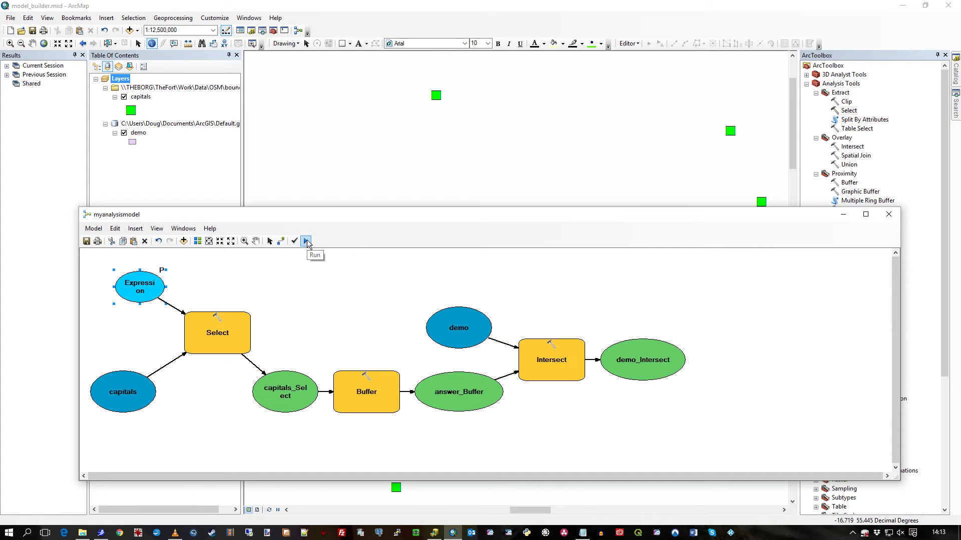
Step: Run the model in ModelBuilder to generate the answer_Buffer and demo_Intersect layers
{"action": "left_click_drag", "start_coordinate": [357, 216], "coordinate": [350, 247]}
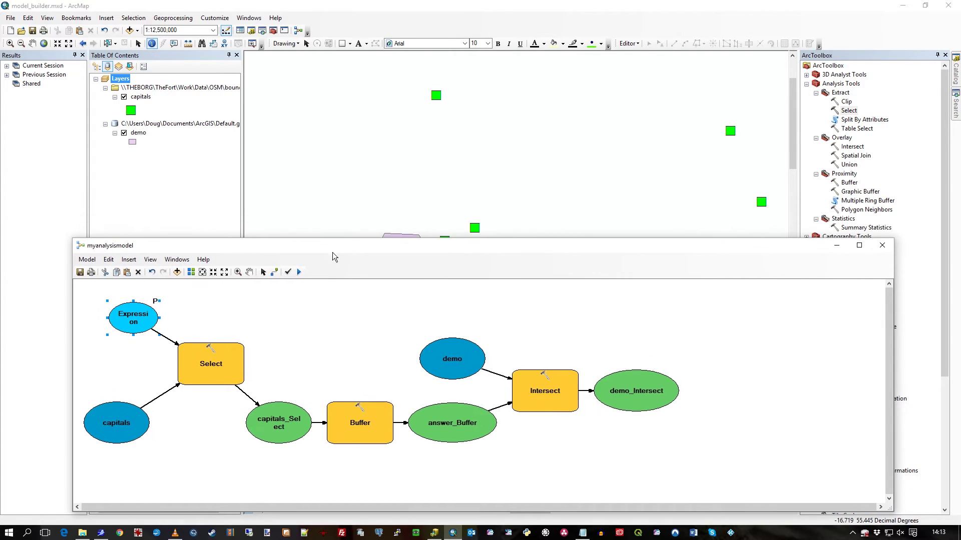
{"action": "left_click", "coordinate": [298, 273]}
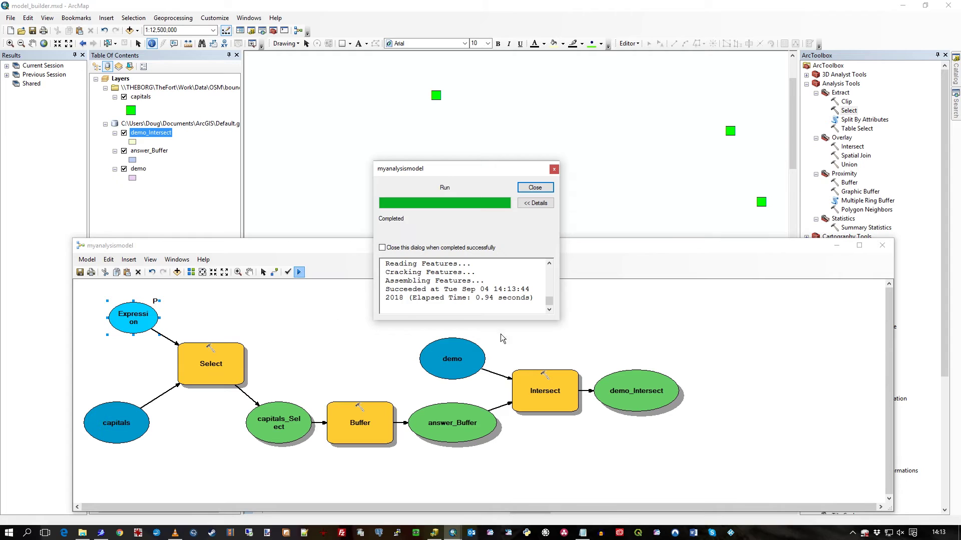
{"action": "left_click", "coordinate": [534, 187]}
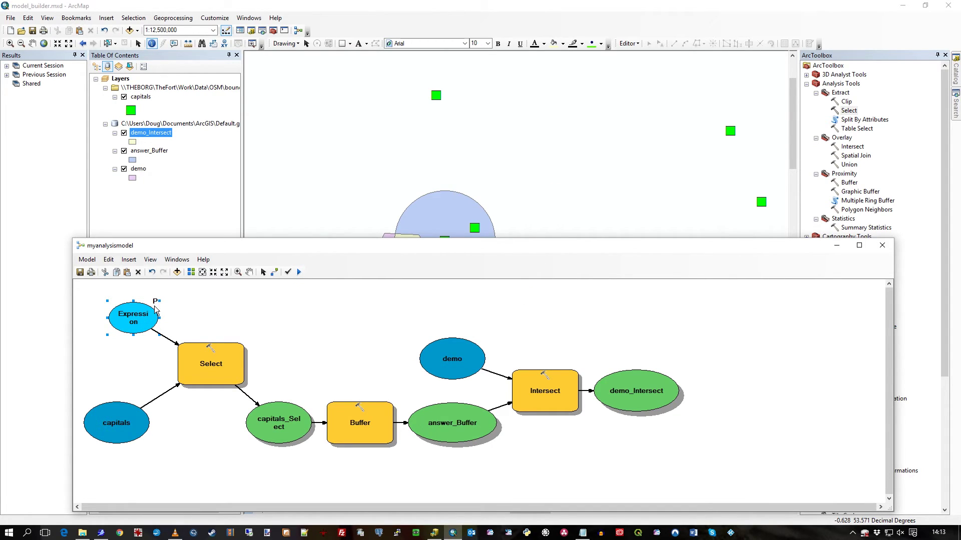
{"action": "left_click_drag", "start_coordinate": [437, 246], "coordinate": [447, 262]}
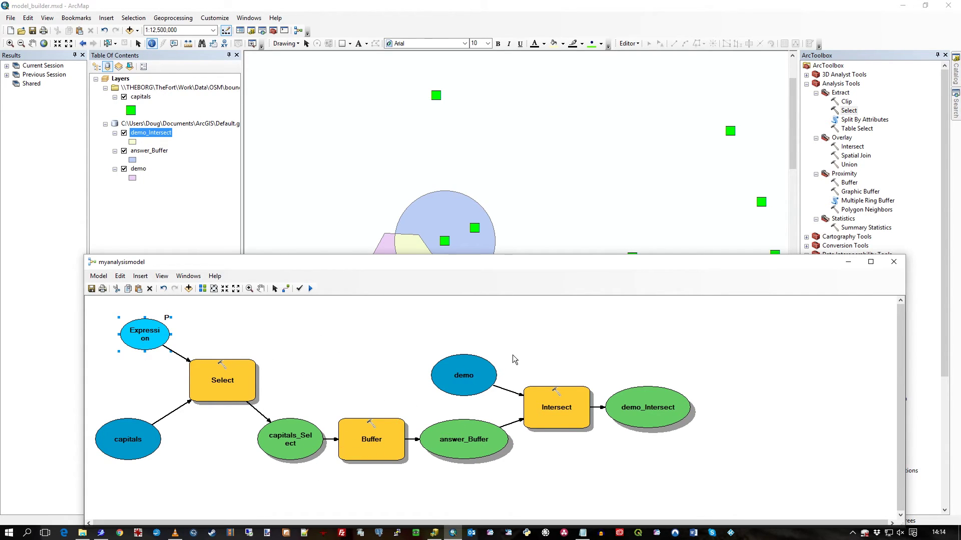
{"action": "left_click_drag", "start_coordinate": [592, 265], "coordinate": [553, 245]}
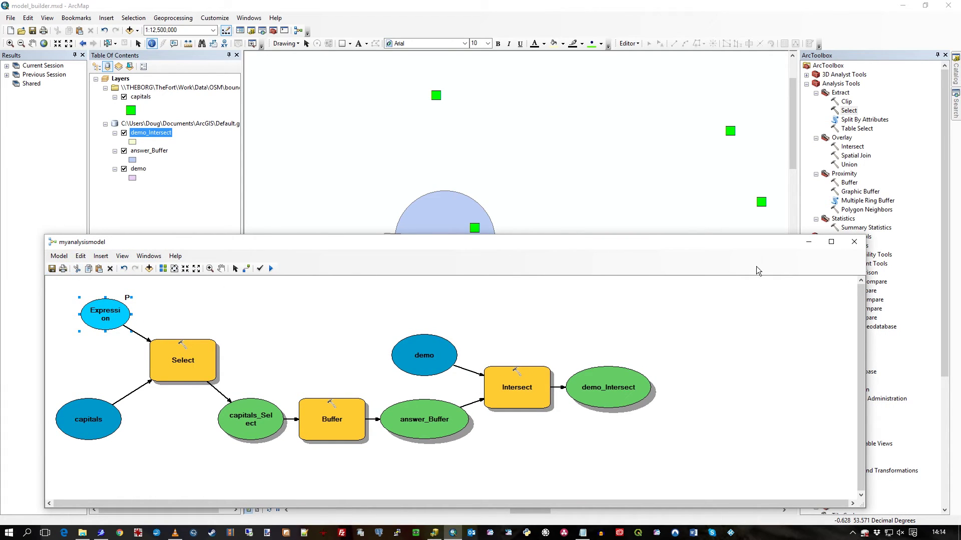
Step: Close ModelBuilder and open myanalysismodel from ArcToolbox as a tool
{"action": "left_click", "coordinate": [855, 242]}
{"action": "left_click_drag", "start_coordinate": [945, 226], "coordinate": [945, 355]}
{"action": "left_click", "coordinate": [843, 480]}
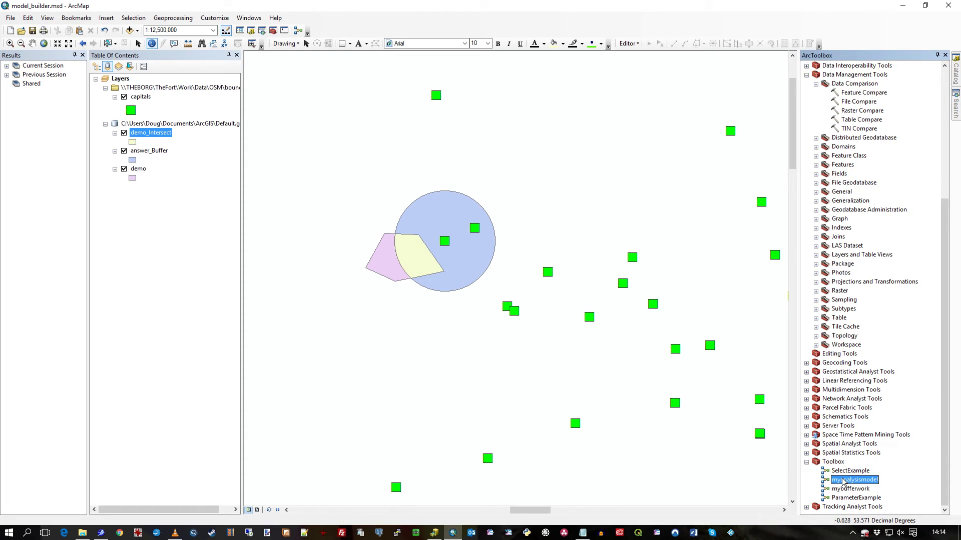
{"action": "double_click", "coordinate": [842, 479]}
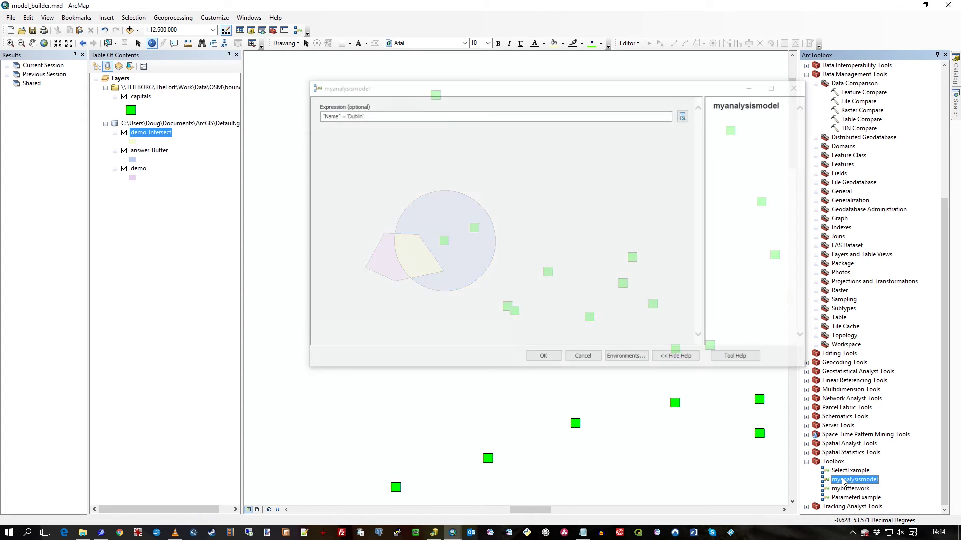
Step: Confirm the Expression "Name" = 'Dublin' in Query Builder and run the model to completion
{"action": "left_click", "coordinate": [389, 116]}
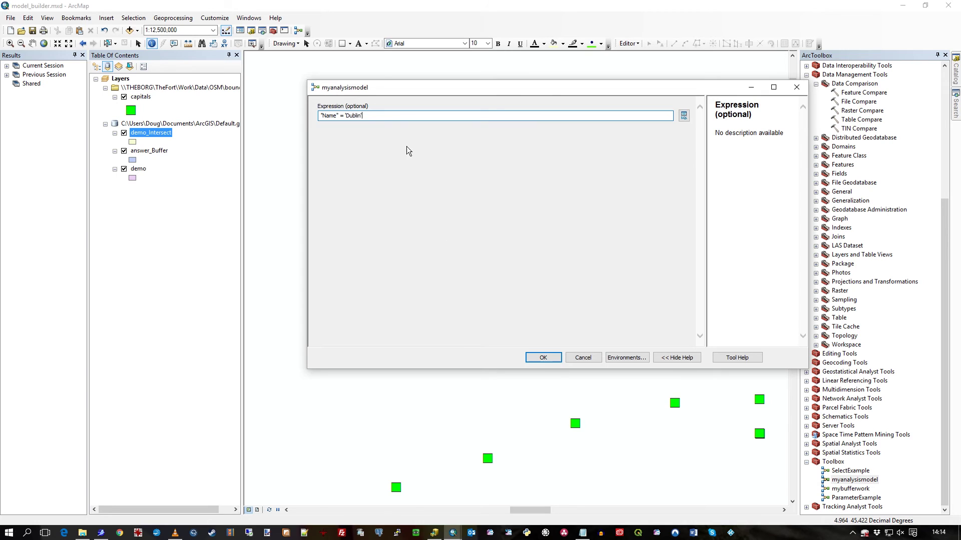
{"action": "left_click_drag", "start_coordinate": [345, 116], "coordinate": [404, 121]}
{"action": "left_click", "coordinate": [684, 116]}
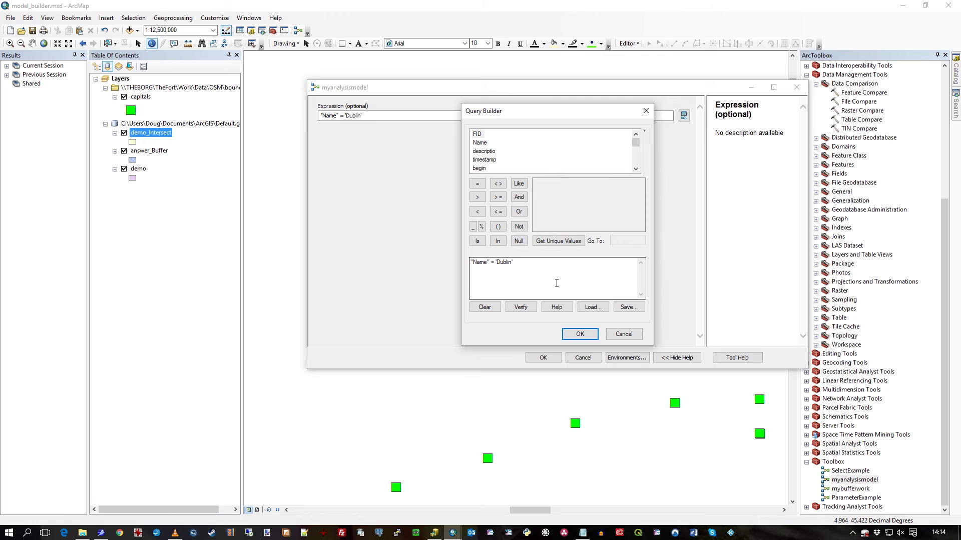
{"action": "left_click", "coordinate": [622, 336]}
{"action": "left_click", "coordinate": [549, 359]}
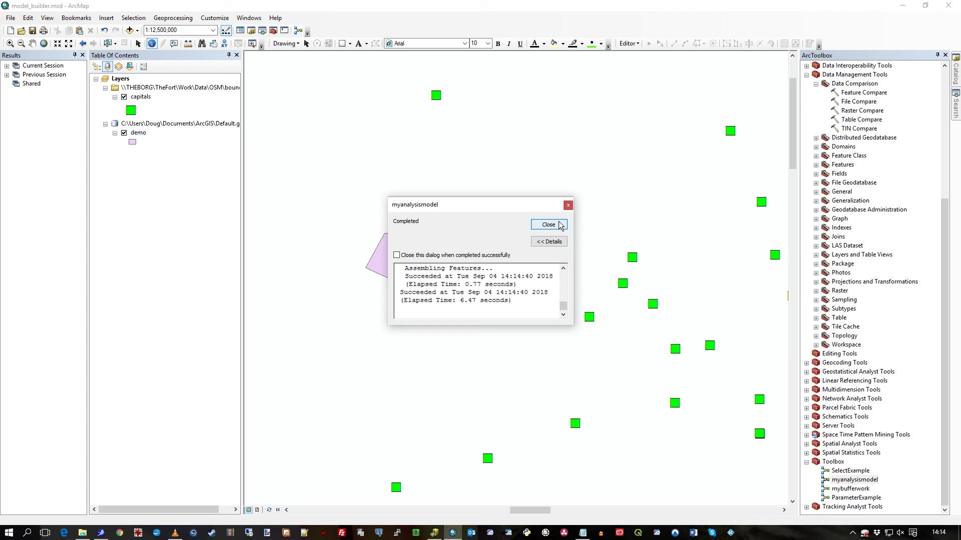
{"action": "left_click", "coordinate": [549, 225]}
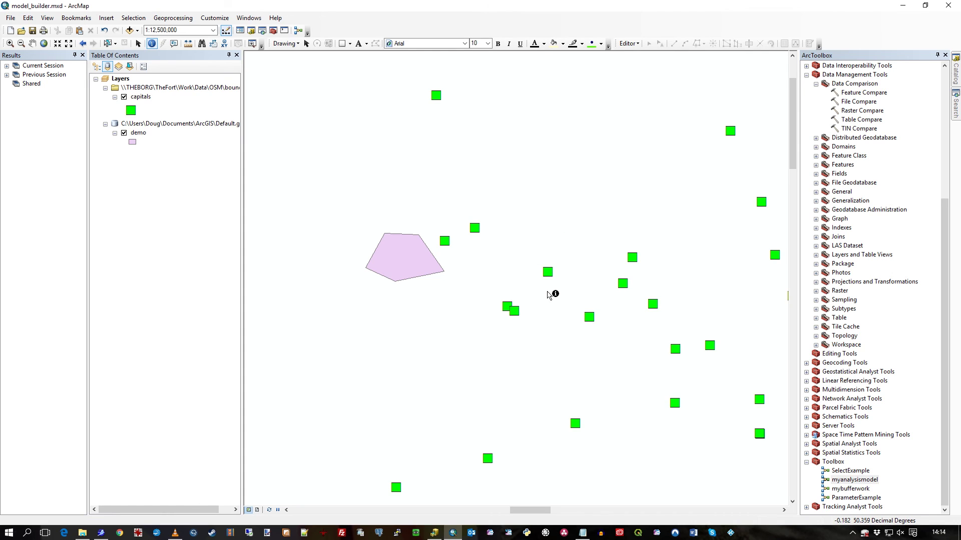